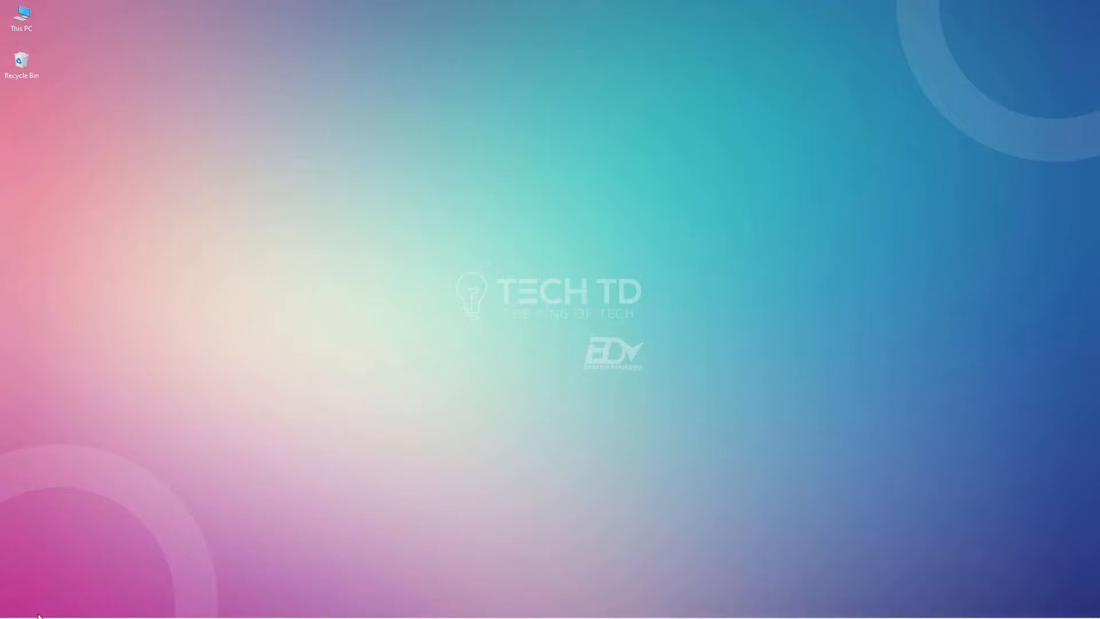
# Launch Word 2016 and create a new blank document
pyautogui.click(32, 610)
pyautogui.write('wor')
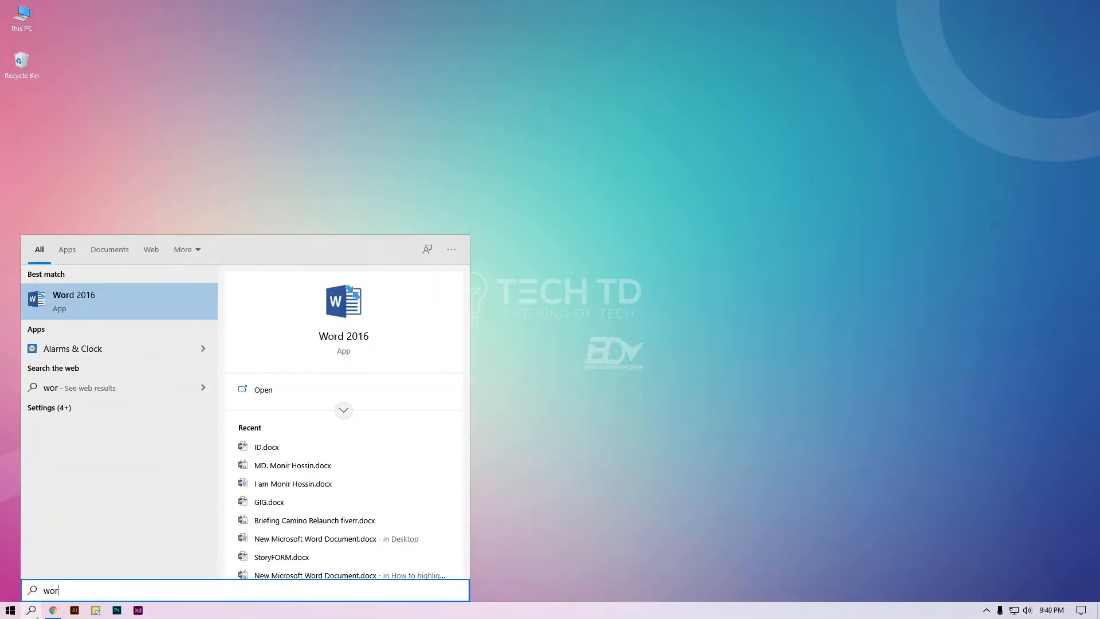
pyautogui.press('Return')
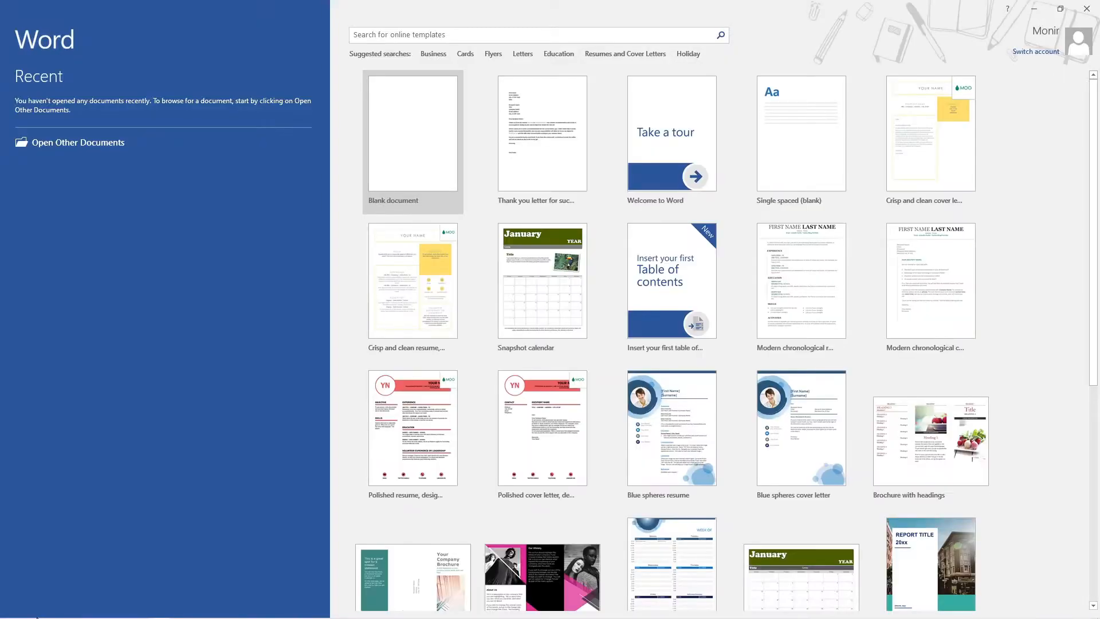
pyautogui.click(405, 133)
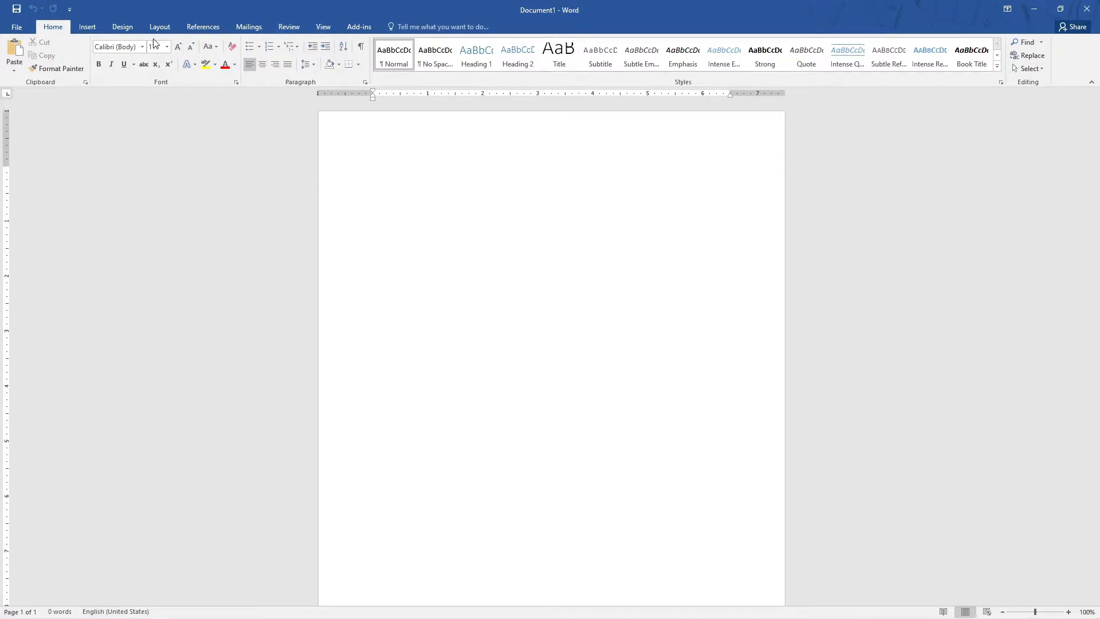
# Set the page to landscape orientation, A4 size and Narrow 0.5-inch margins
pyautogui.click(162, 26)
pyautogui.click(47, 53)
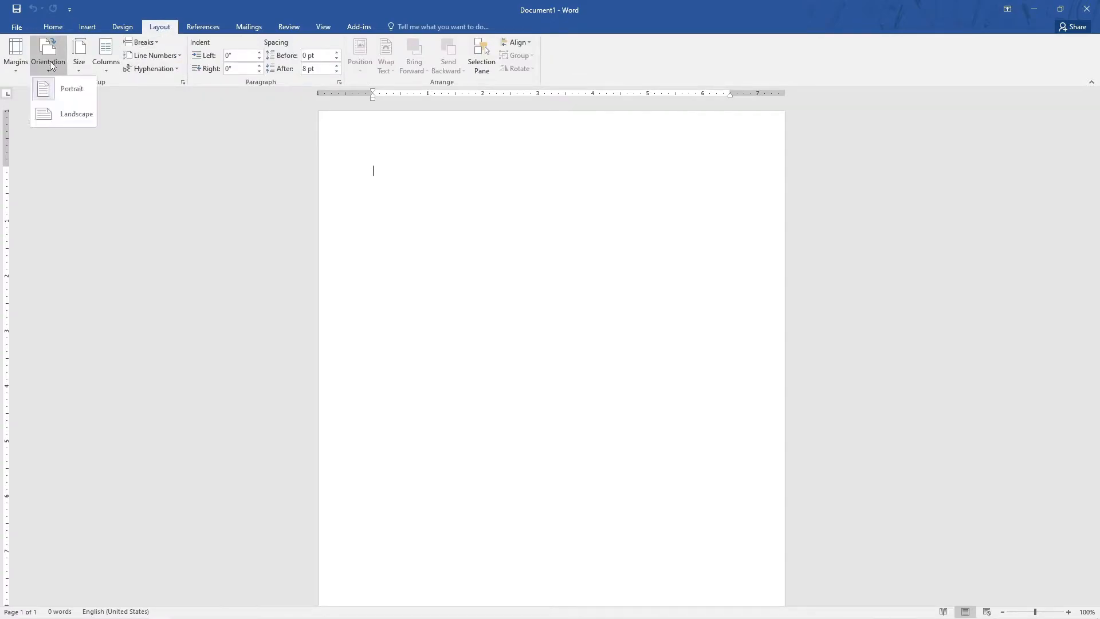
pyautogui.click(73, 114)
pyautogui.click(80, 66)
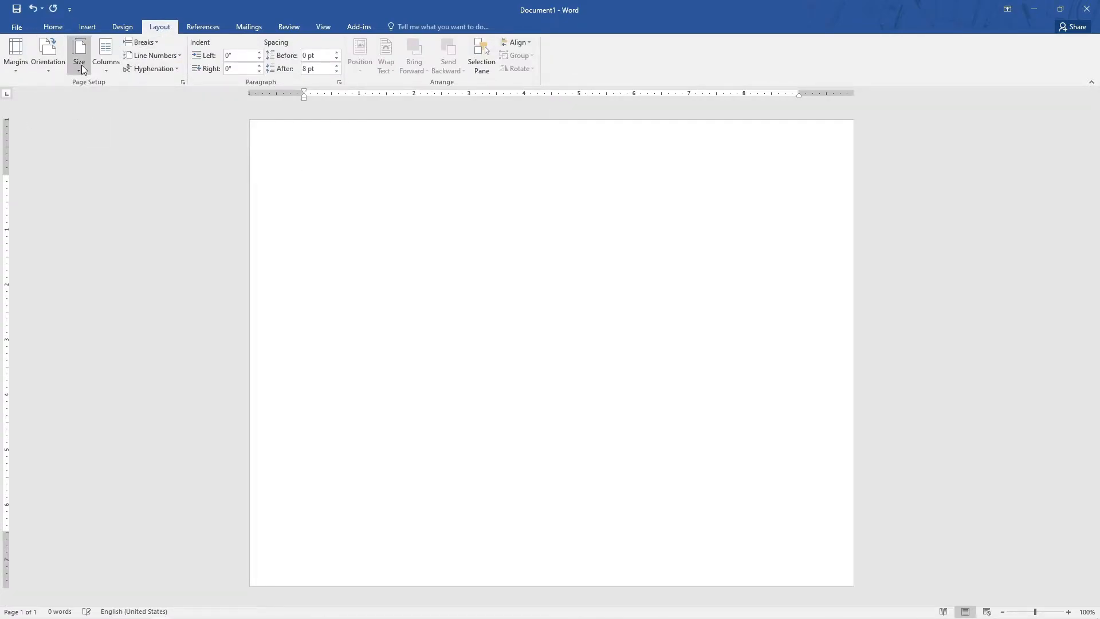
pyautogui.click(114, 240)
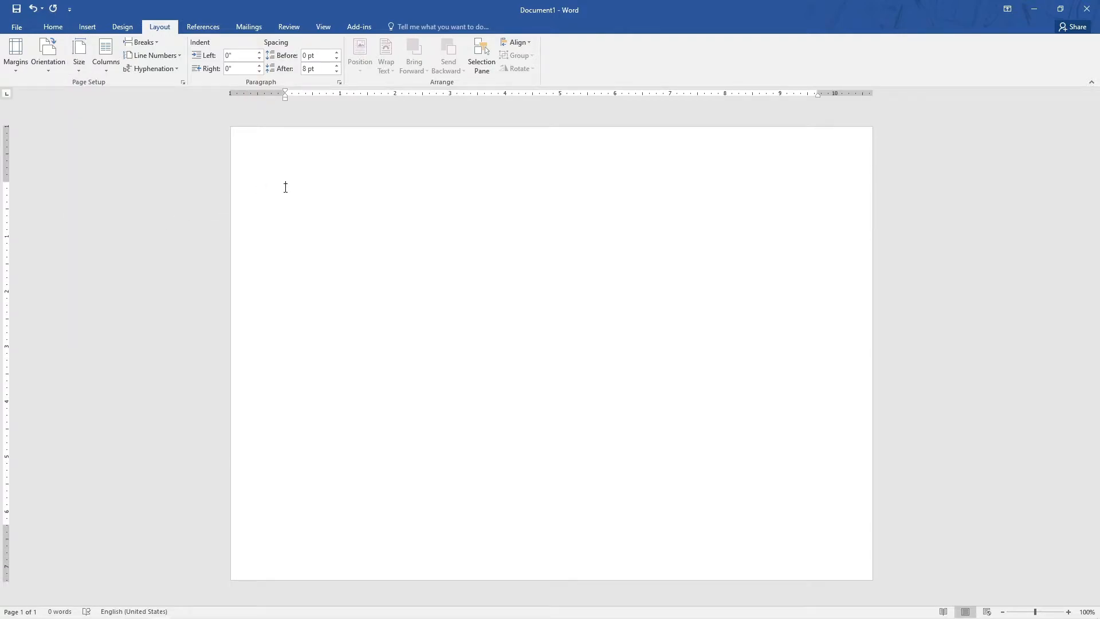
pyautogui.click(14, 60)
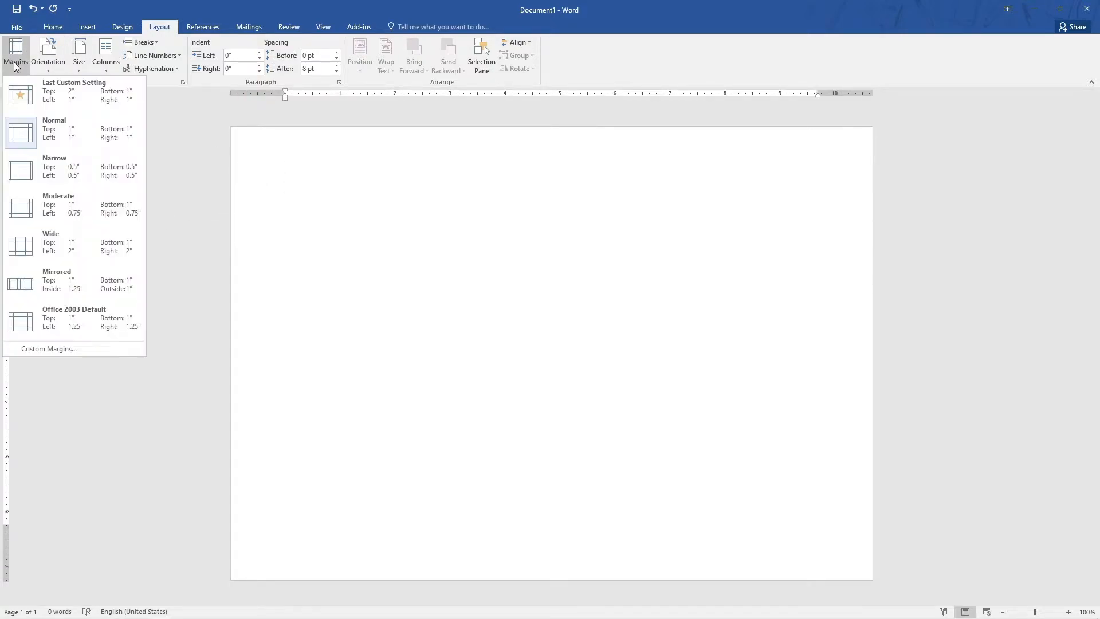
pyautogui.click(68, 172)
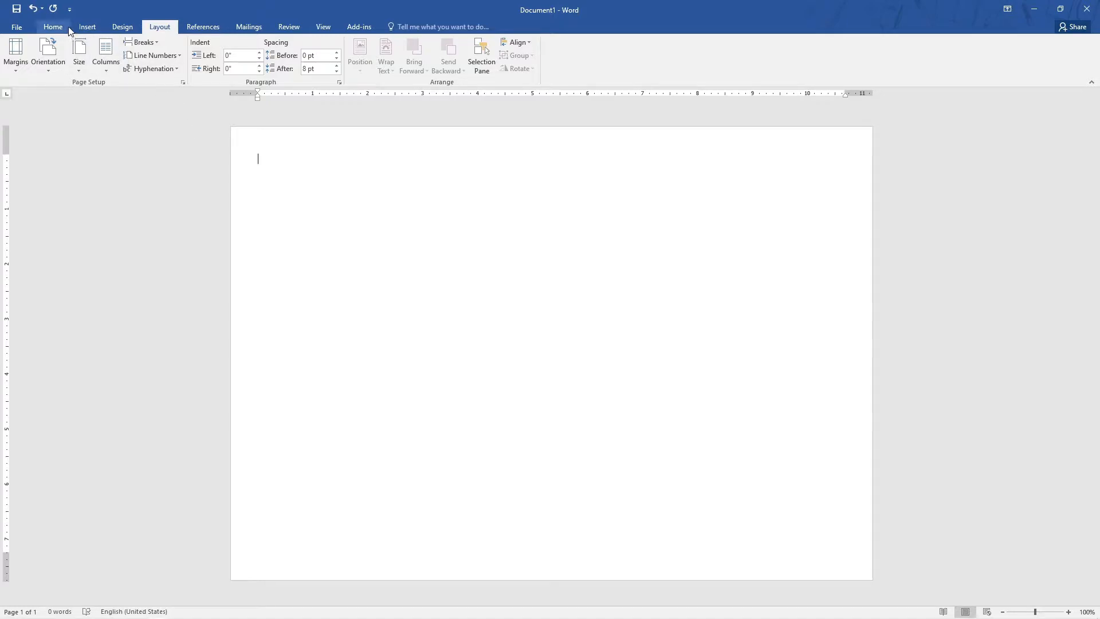
# Insert a table with 34 columns and 2 rows at the start of the page
pyautogui.click(83, 28)
pyautogui.click(91, 60)
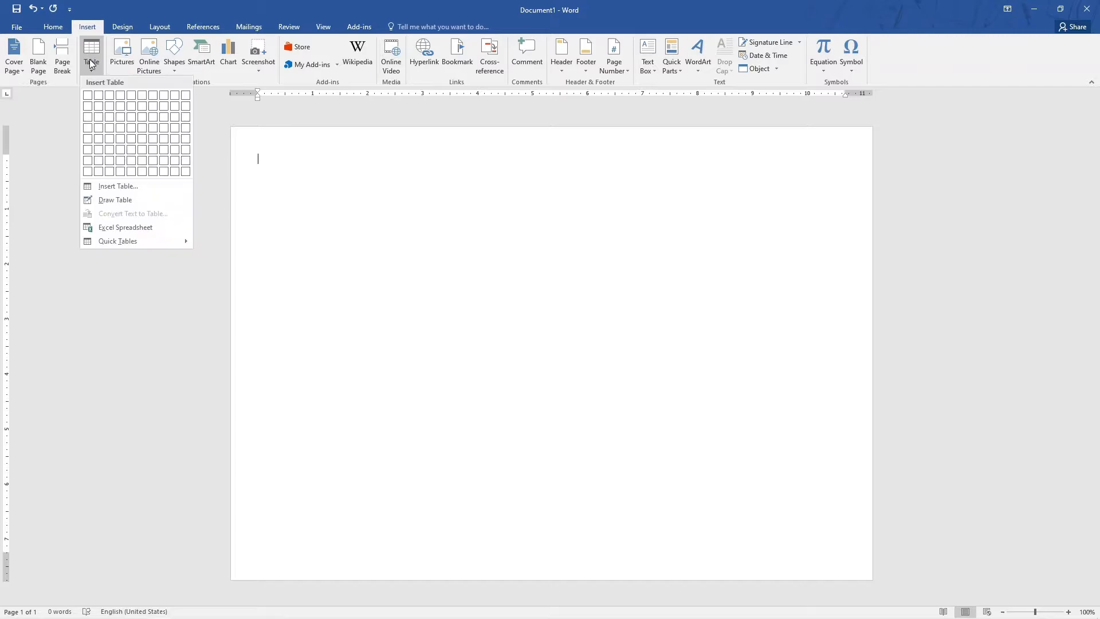
pyautogui.click(115, 185)
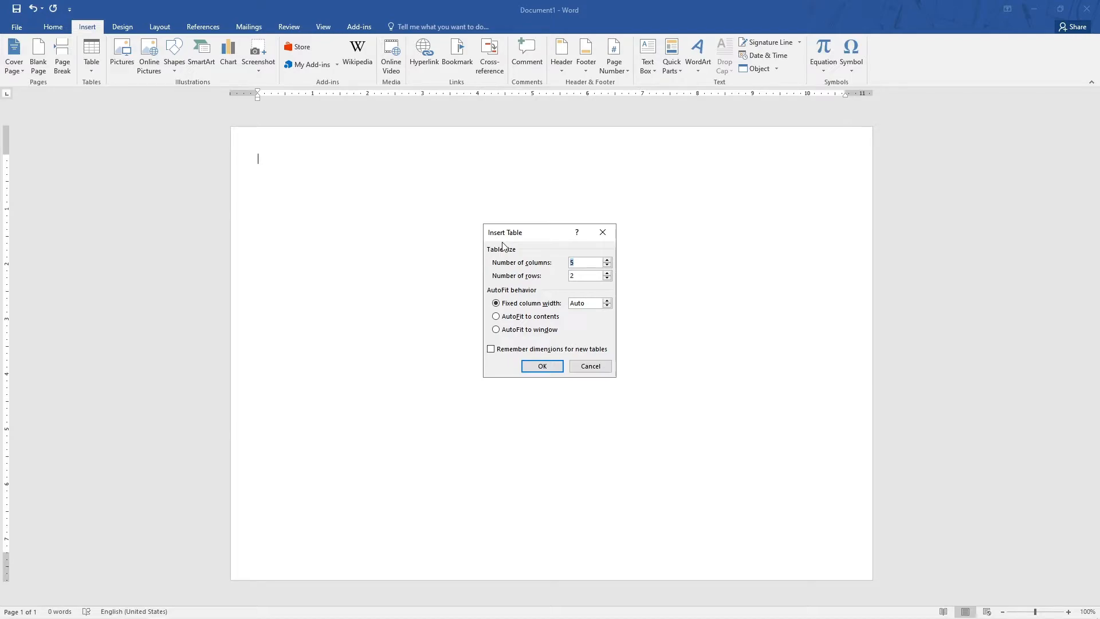
pyautogui.write('34')
pyautogui.click(553, 370)
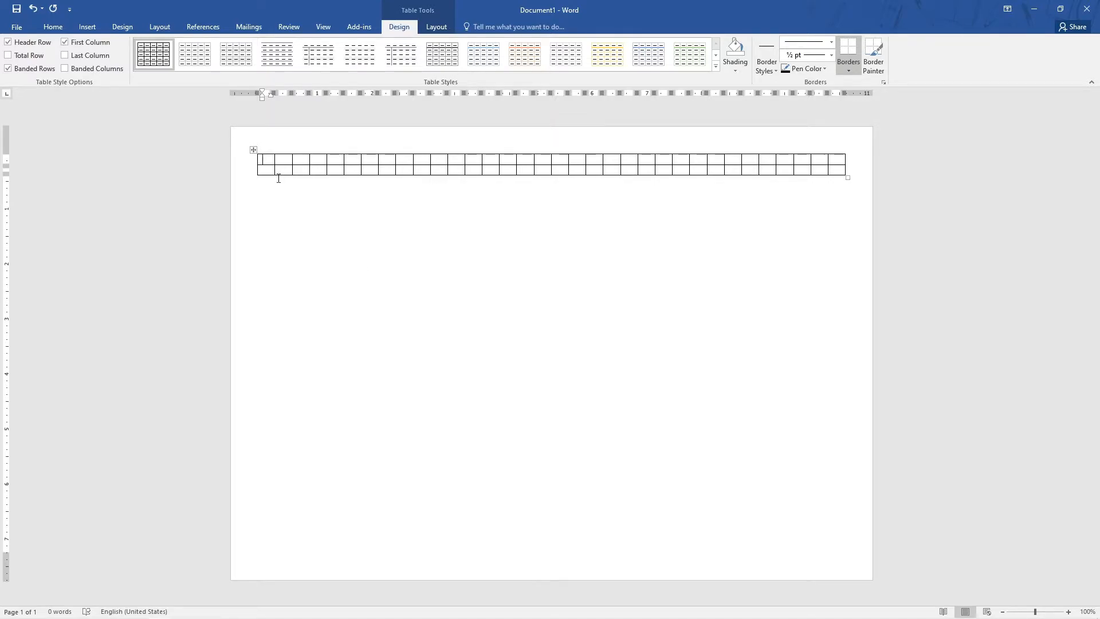
# Enter the headings No, Name and Phone no in the first three cells of the top row
pyautogui.write('No')
pyautogui.press('Tab')
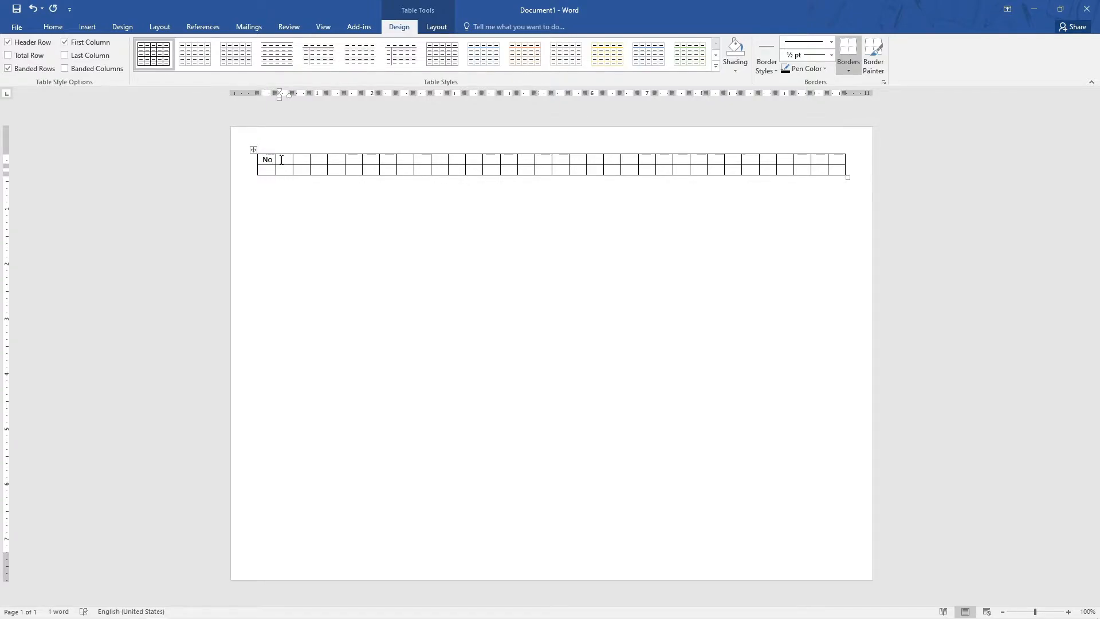
pyautogui.write('Name')
pyautogui.press('Tab')
pyautogui.write('Phoneno')
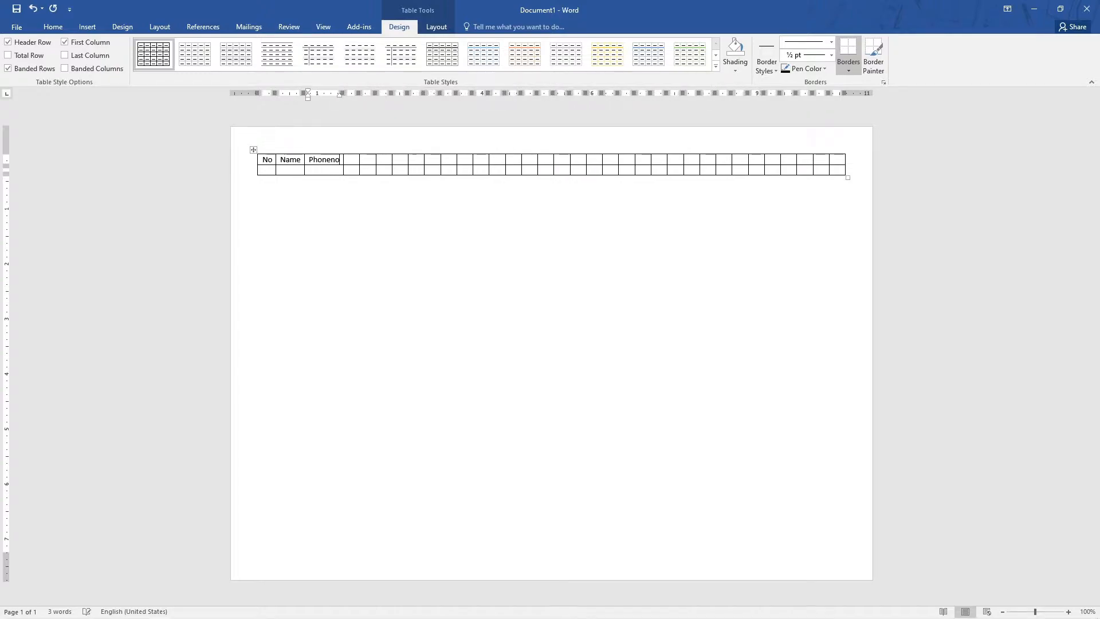
pyautogui.press('Left')
pyautogui.press('Left')
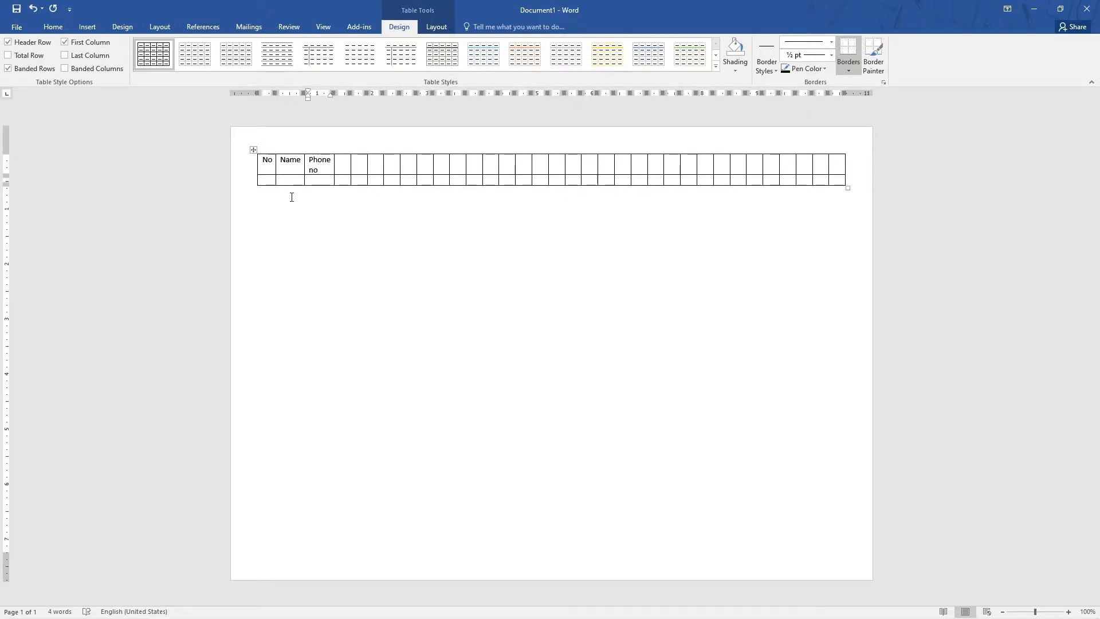
# Merge the two stacked cells in each of the No, Name and Phone no columns
pyautogui.moveTo(271, 163); pyautogui.dragTo(321, 179)
pyautogui.rightClick(271, 178)
pyautogui.click(307, 268)
pyautogui.rightClick(292, 182)
pyautogui.click(329, 275)
pyautogui.rightClick(320, 179)
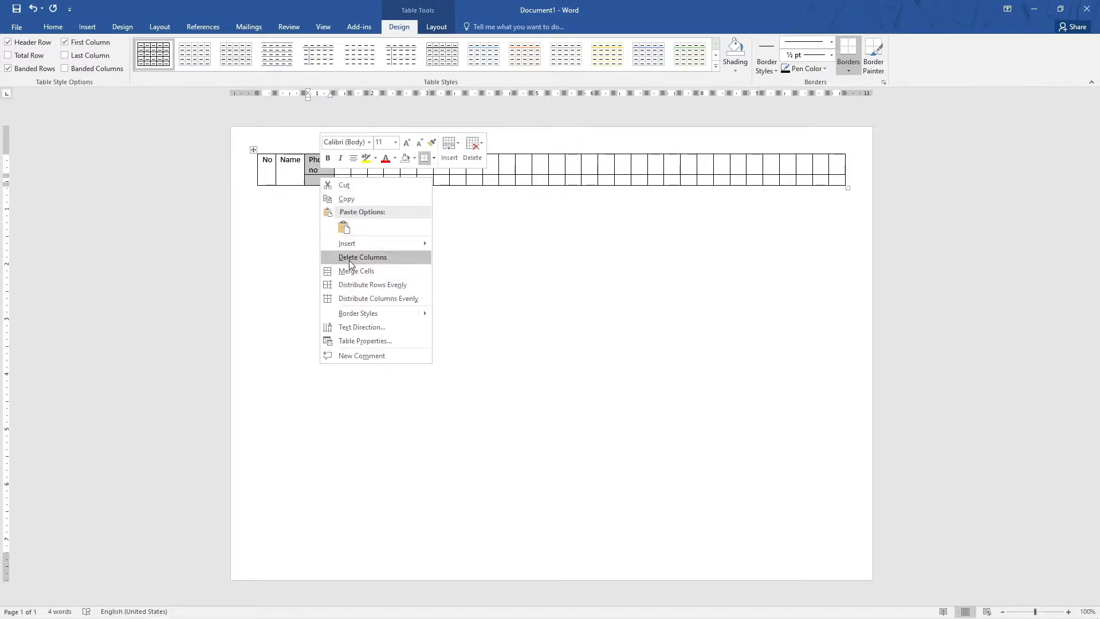
pyautogui.click(338, 270)
# Number the second-row cells after the Phone no column consecutively from 1 to 31
pyautogui.click(346, 172)
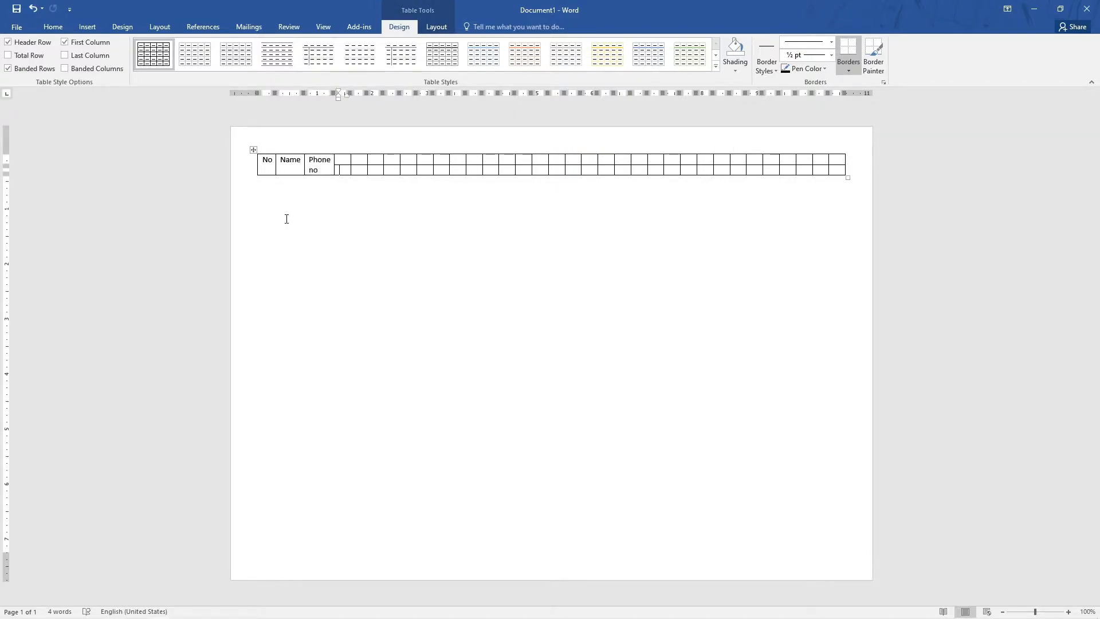
pyautogui.write('1')
pyautogui.press('Tab')
pyautogui.write('2')
pyautogui.press('Tab')
pyautogui.write('3')
pyautogui.press('Tab')
pyautogui.write('4')
pyautogui.press('Tab')
pyautogui.write('5')
pyautogui.press('Tab')
pyautogui.write('6')
pyautogui.press('Tab')
pyautogui.write('7')
pyautogui.press('Tab')
pyautogui.write('8')
pyautogui.press('Tab')
pyautogui.write('9')
pyautogui.press('Tab')
pyautogui.write('10 ')
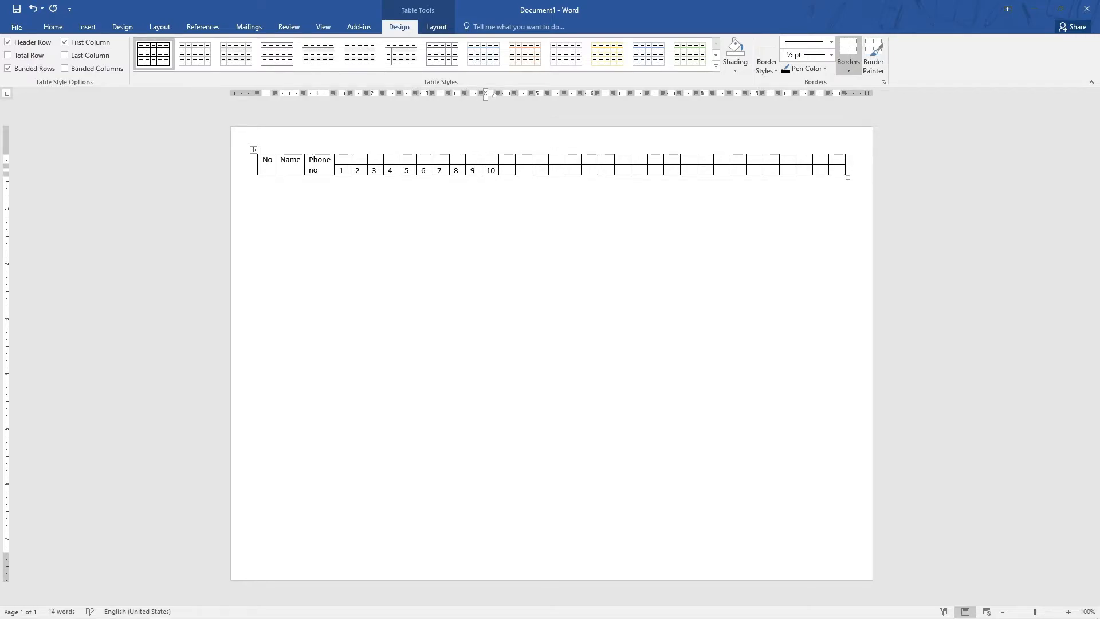
pyautogui.write('11')
pyautogui.press('Tab')
pyautogui.write('12')
pyautogui.press('Tab')
pyautogui.write('13')
pyautogui.press('Tab')
pyautogui.write('14')
pyautogui.press('Tab')
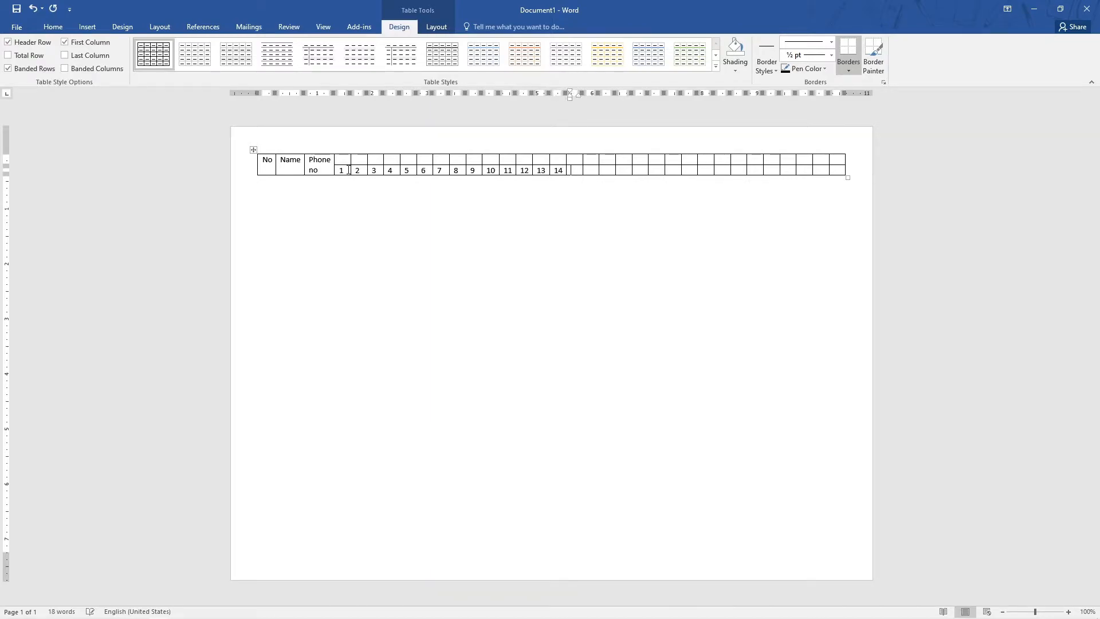
pyautogui.write('15')
pyautogui.press('Tab')
pyautogui.write('16')
pyautogui.press('Tab')
pyautogui.write('17')
pyautogui.press('Tab')
pyautogui.write('18')
pyautogui.press('Tab')
pyautogui.write('19')
pyautogui.press('Tab')
pyautogui.write('20')
pyautogui.press('Tab')
pyautogui.write('21')
pyautogui.press('Tab')
pyautogui.write('22')
pyautogui.press('Tab')
pyautogui.write('23')
pyautogui.press('Tab')
pyautogui.write('24')
pyautogui.press('Tab')
pyautogui.write('25')
pyautogui.press('Tab')
pyautogui.write('26')
pyautogui.press('Tab')
pyautogui.write('27')
pyautogui.press('Tab')
pyautogui.write('28')
pyautogui.press('Tab')
pyautogui.write('29')
pyautogui.press('Tab')
pyautogui.write('30')
pyautogui.press('Tab')
pyautogui.write('31')
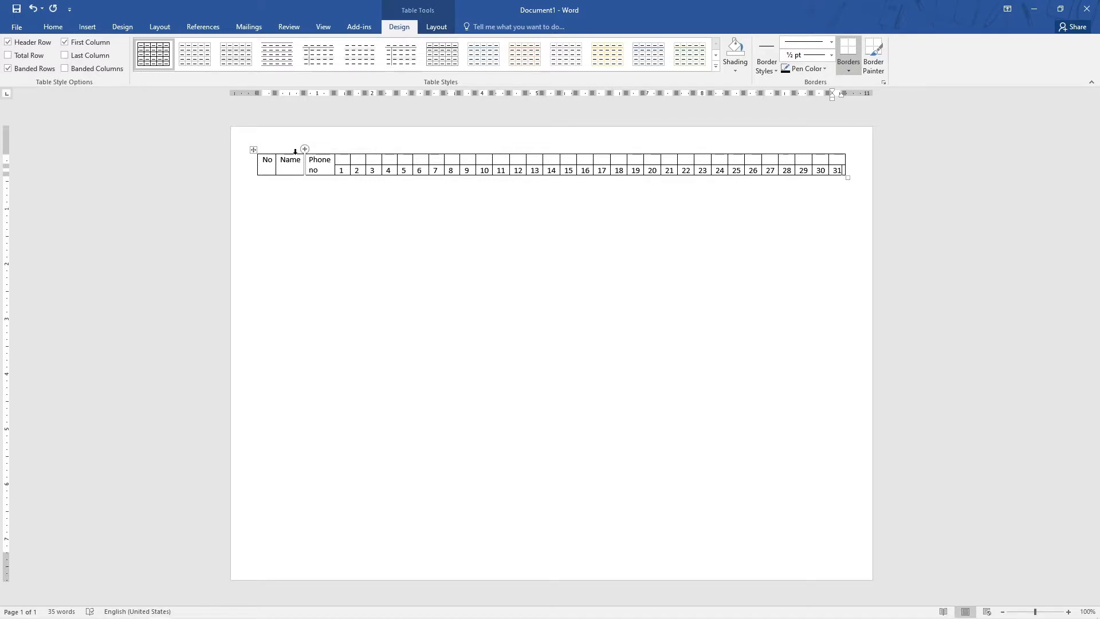
# Enter Satarday and Sunday in the top-row cells above day numbers 1 and 2
pyautogui.click(346, 159)
pyautogui.write('satar')
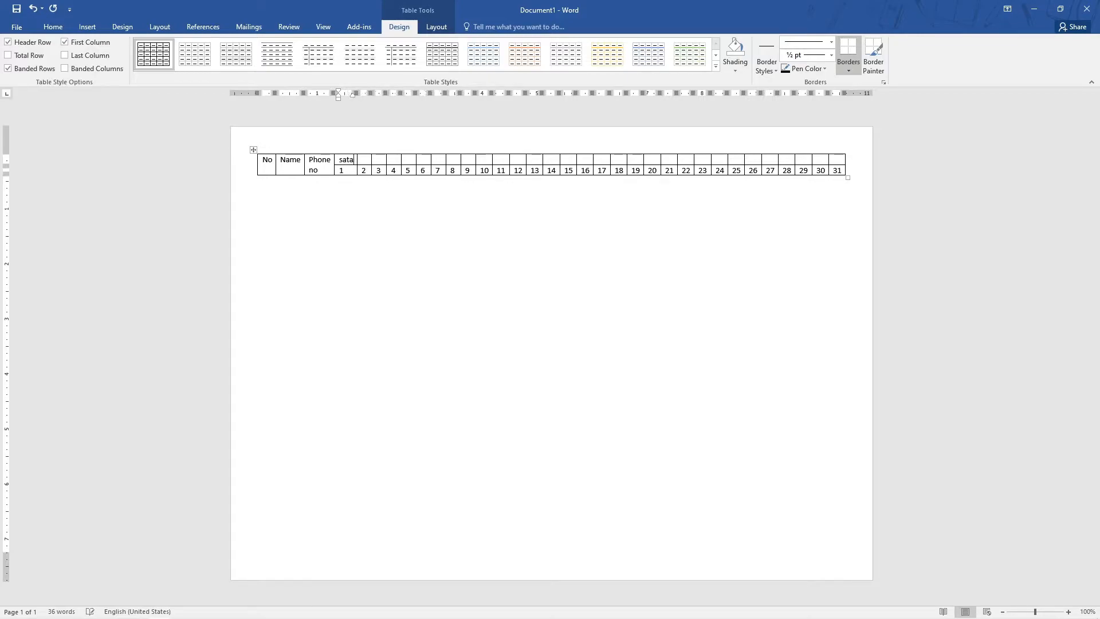
pyautogui.press('BackSpace')
pyautogui.press('BackSpace')
pyautogui.write('erday')
pyautogui.press('BackSpace')
pyautogui.press('BackSpace')
pyautogui.press('BackSpace')
pyautogui.press('BackSpace')
pyautogui.press('BackSpace')
pyautogui.press('BackSpace')
pyautogui.press('BackSpace')
pyautogui.press('BackSpace')
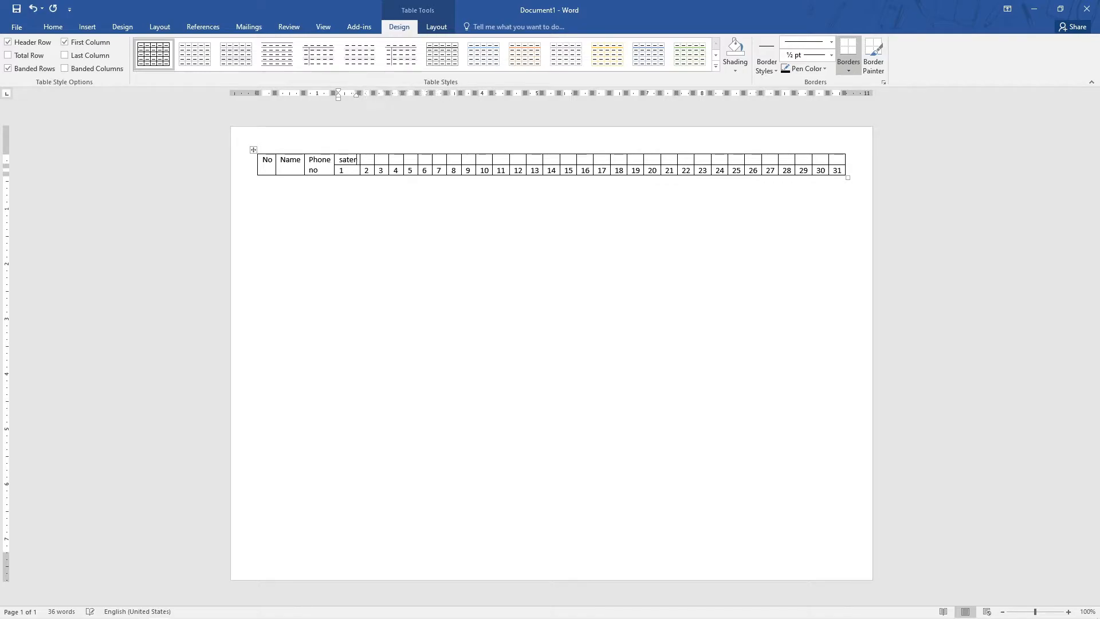
pyautogui.write('Sat')
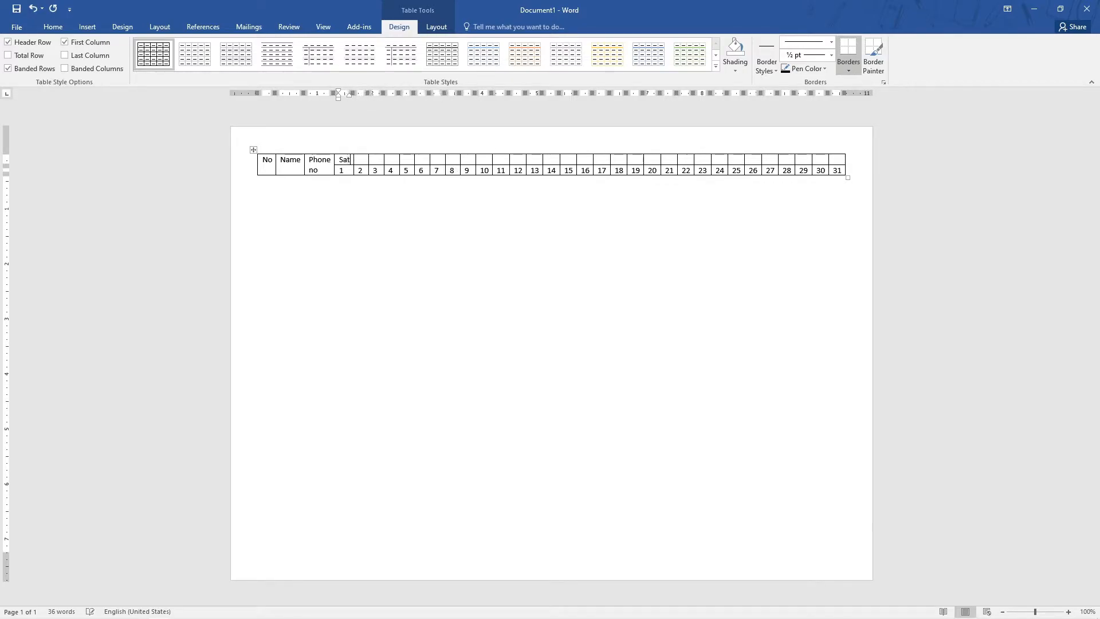
pyautogui.write('arday')
pyautogui.click(378, 161)
pyautogui.write('Sunday')
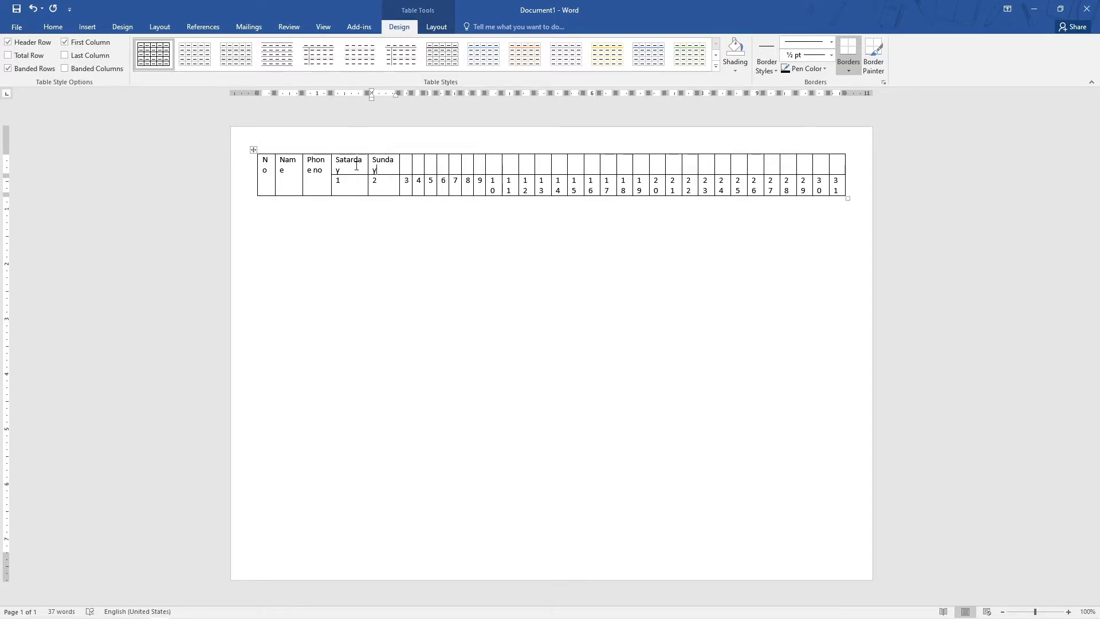
# Increase the height of the weekday row above the day numbers to about 0.87 inches
pyautogui.moveTo(356, 166); pyautogui.dragTo(834, 171)
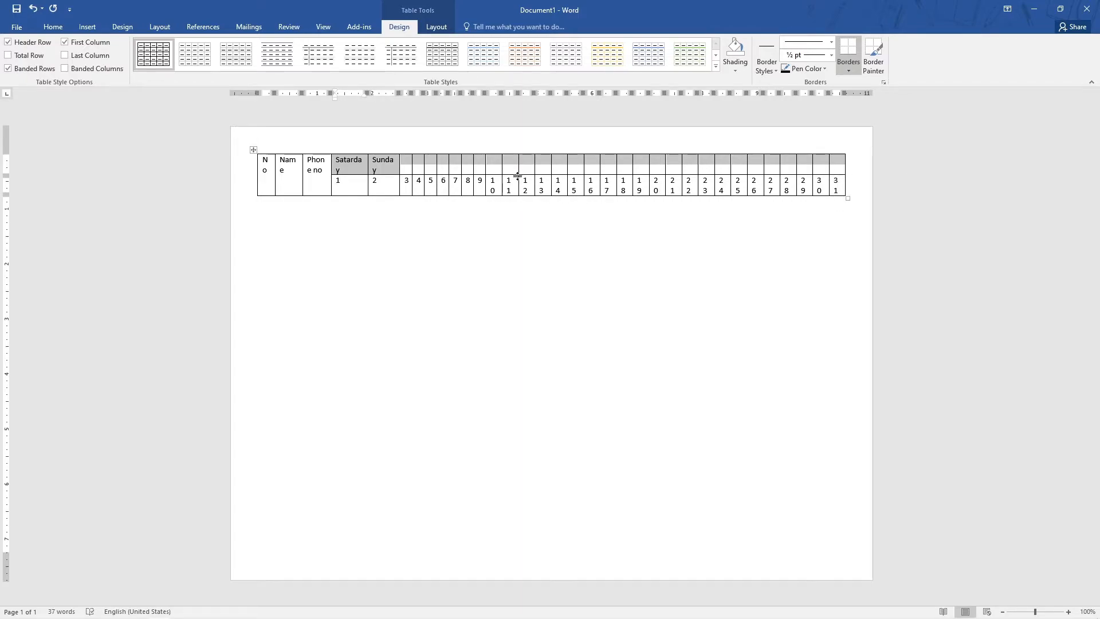
pyautogui.moveTo(518, 175); pyautogui.dragTo(516, 202)
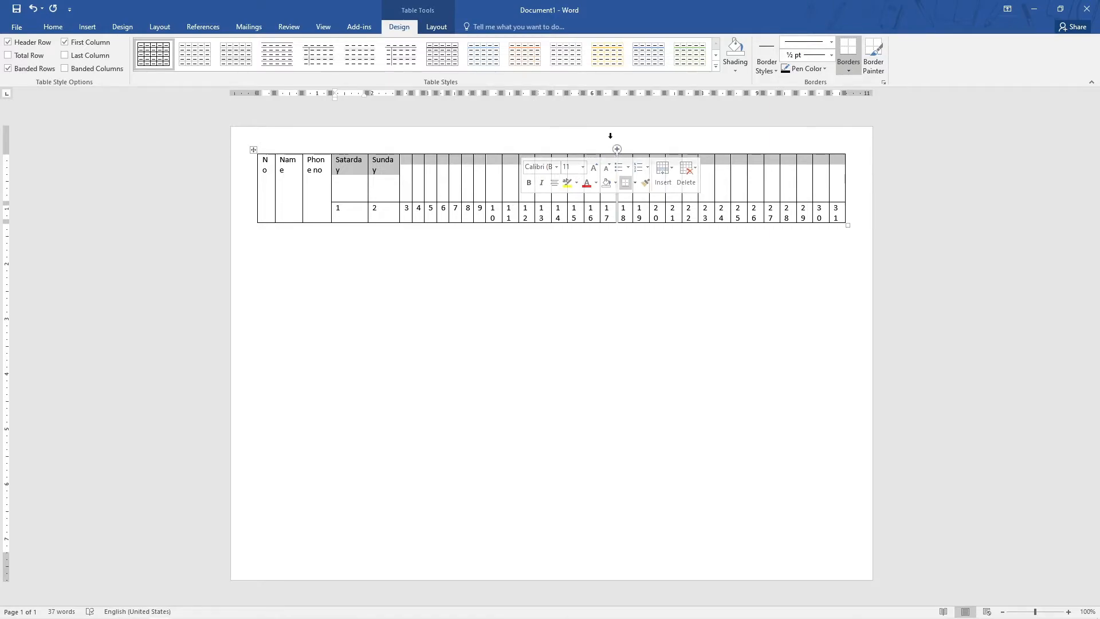
# Rotate the text of the weekday cells above 1 to 31 to read top to bottom and centre it in the cells
pyautogui.click(437, 28)
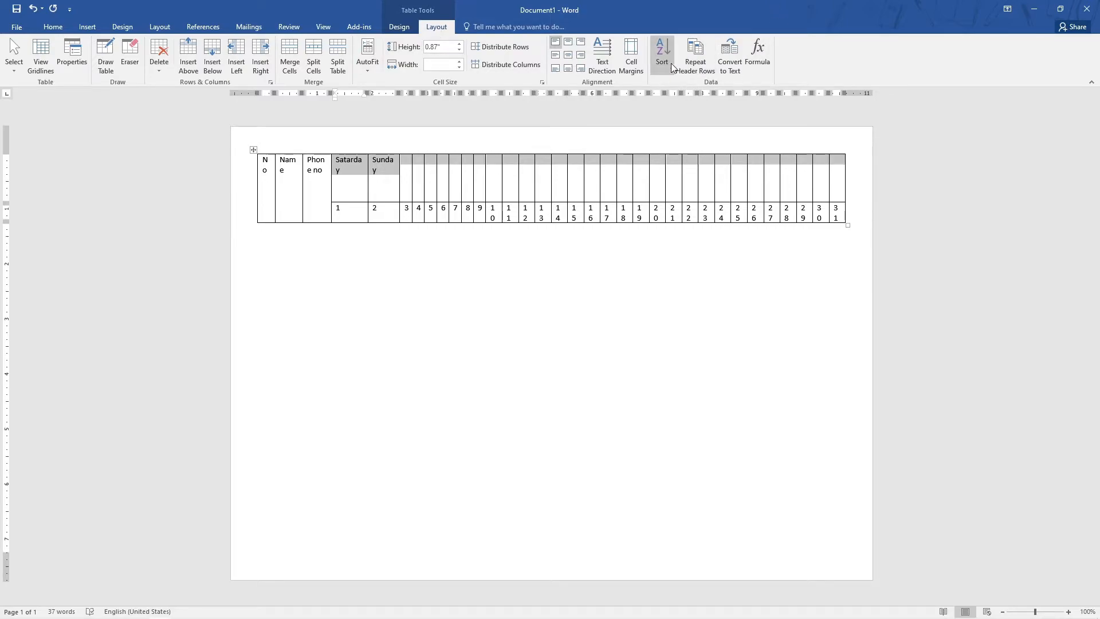
pyautogui.click(600, 63)
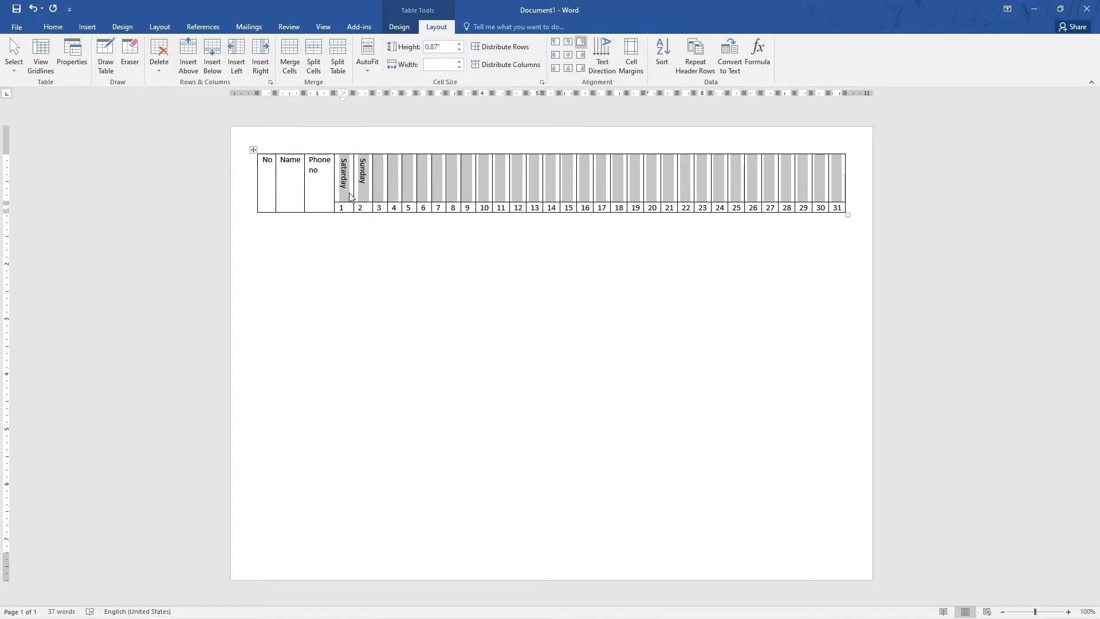
pyautogui.click(572, 54)
# Enter Monday in the weekday cell above day number 3
pyautogui.click(378, 185)
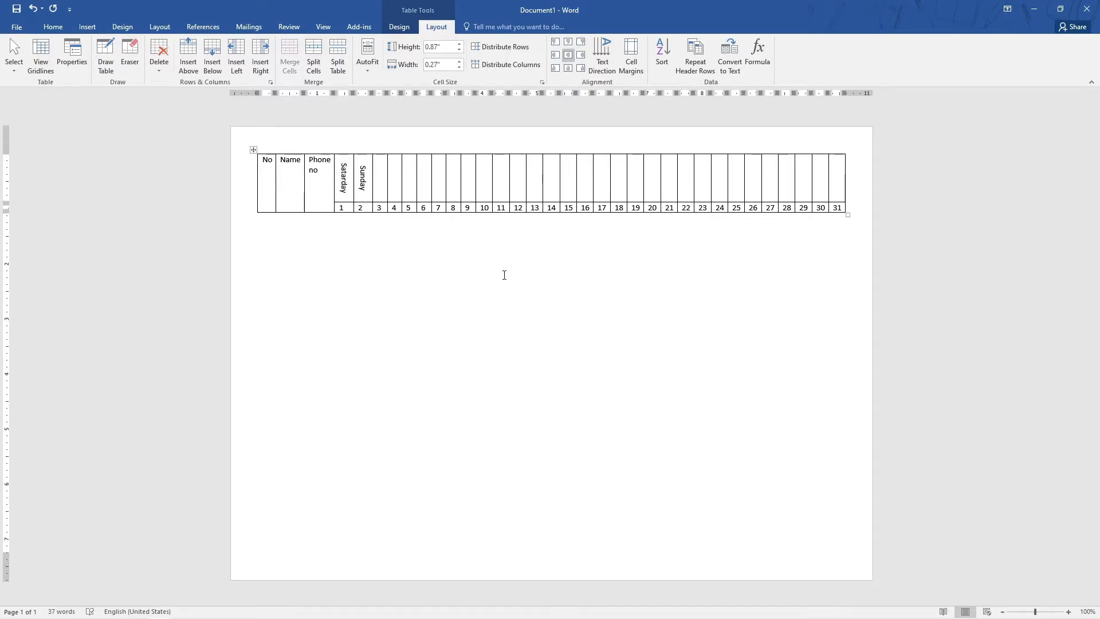
pyautogui.write('Monday')
pyautogui.press('Tab')
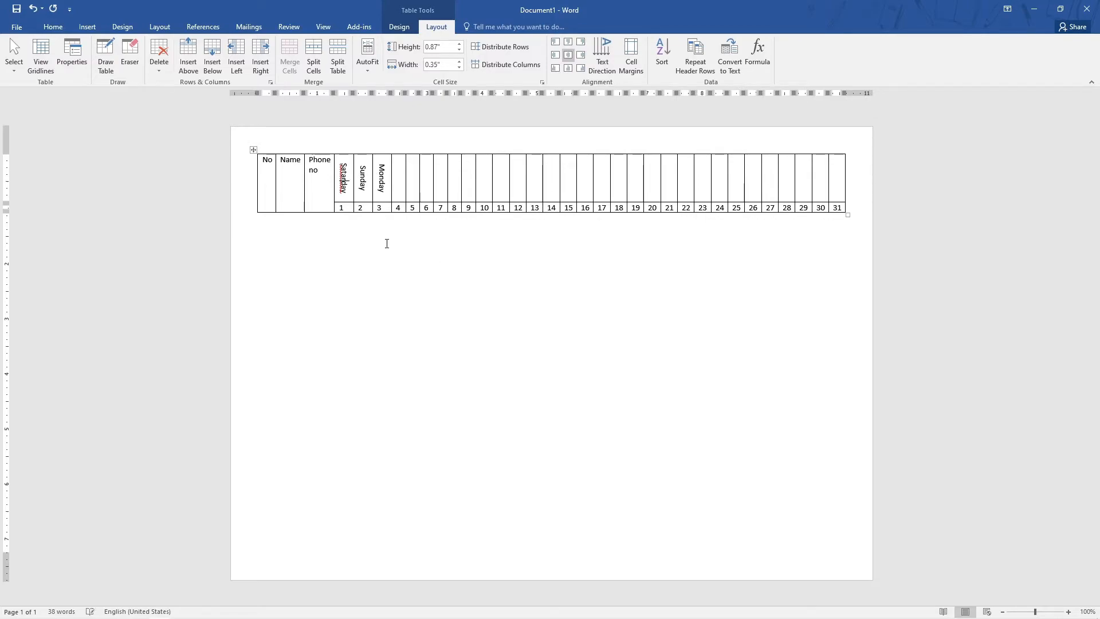
# Correct the misspelled weekday above day number 1 to Saturday using the spelling suggestion
pyautogui.click(338, 195)
pyautogui.press('Menu')
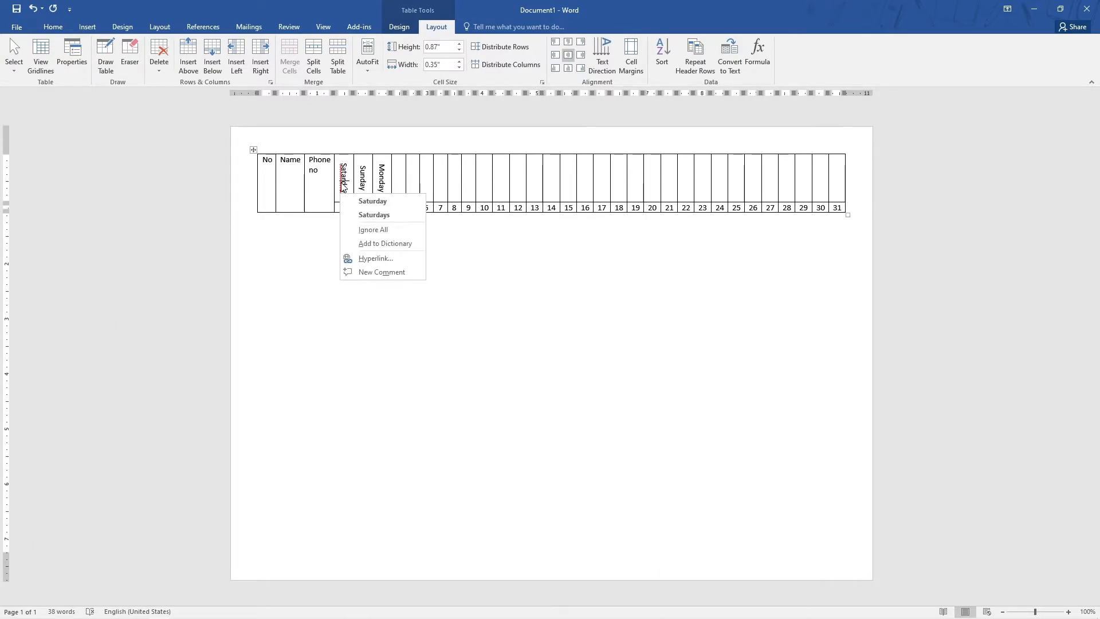
pyautogui.click(384, 203)
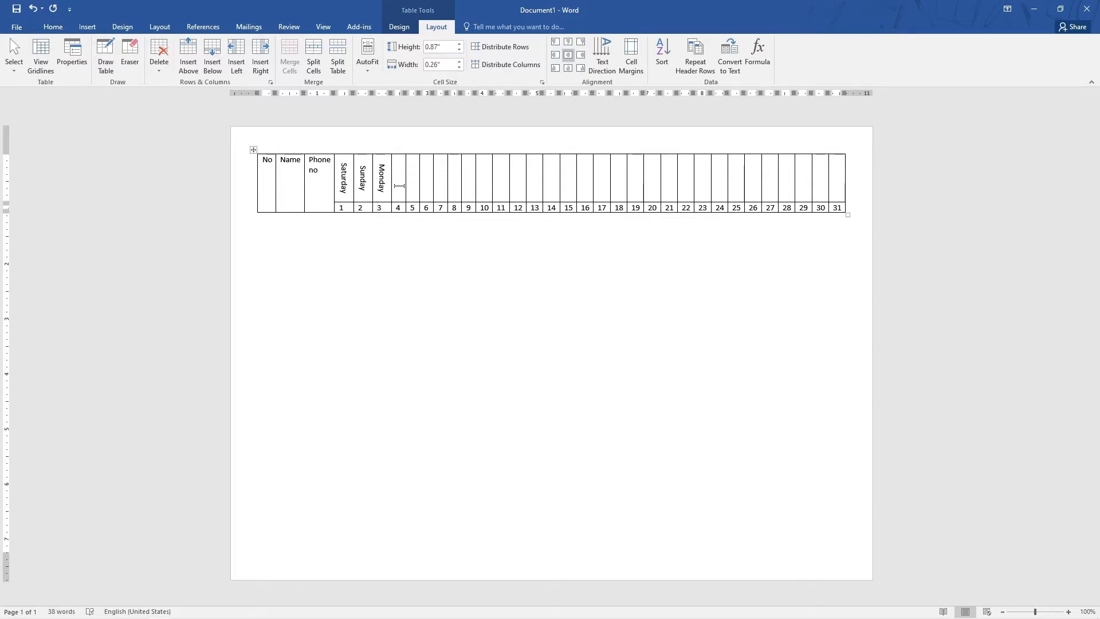
# Enter Tuesday, Wednesday and Thusday in the weekday cells above day numbers 4, 5 and 6
pyautogui.write('Tues')
pyautogui.press('Return')
pyautogui.write('Wed')
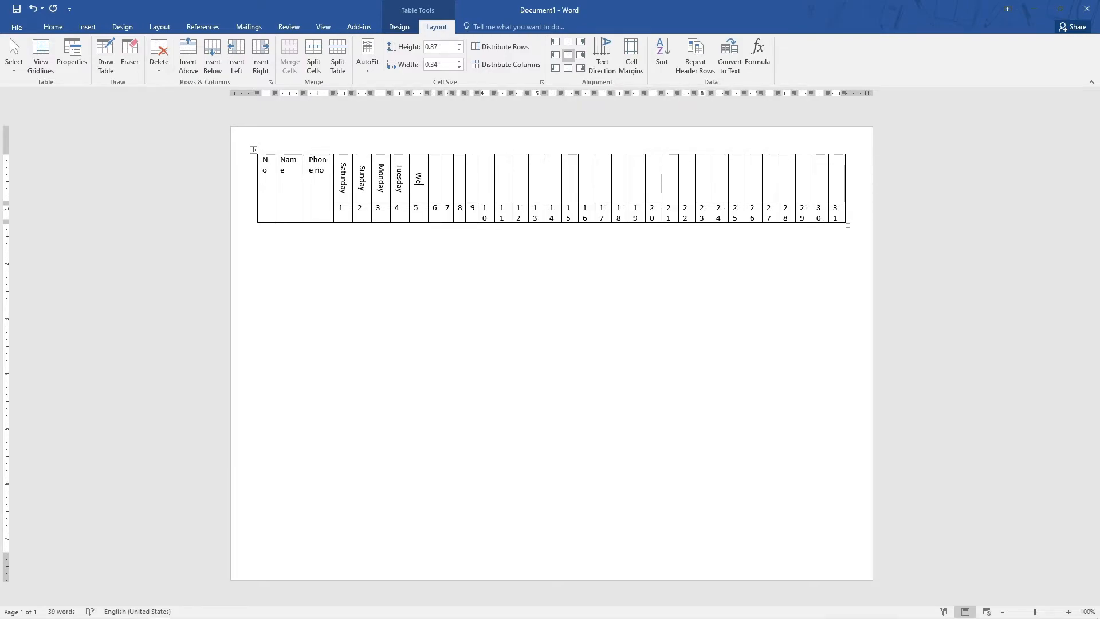
pyautogui.write('nes')
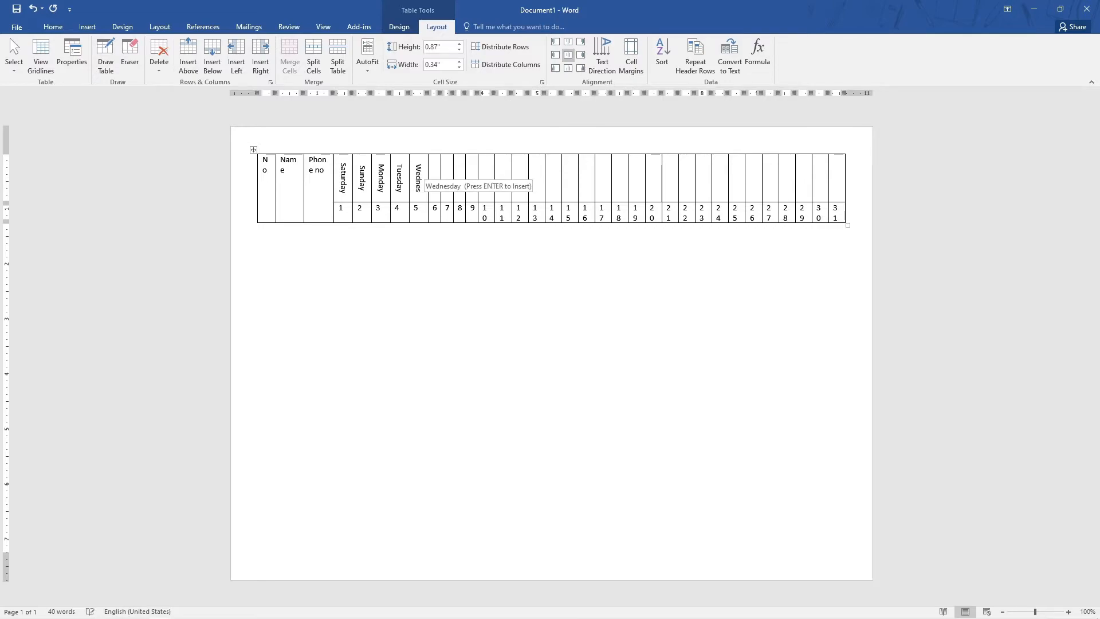
pyautogui.press('Return')
pyautogui.press('Tab')
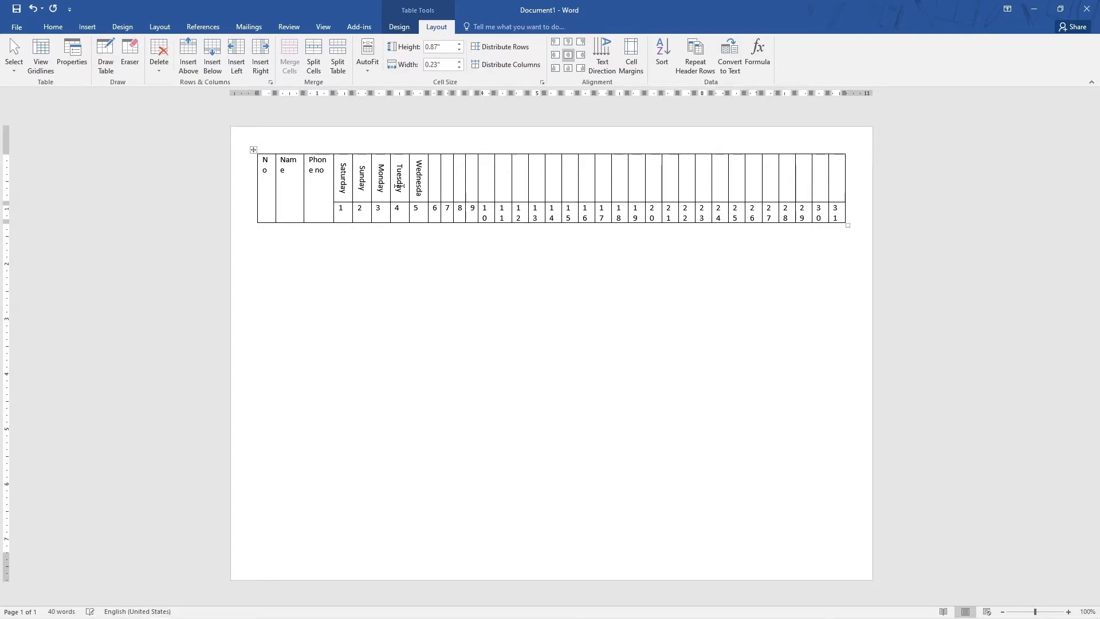
pyautogui.write('Thusday')
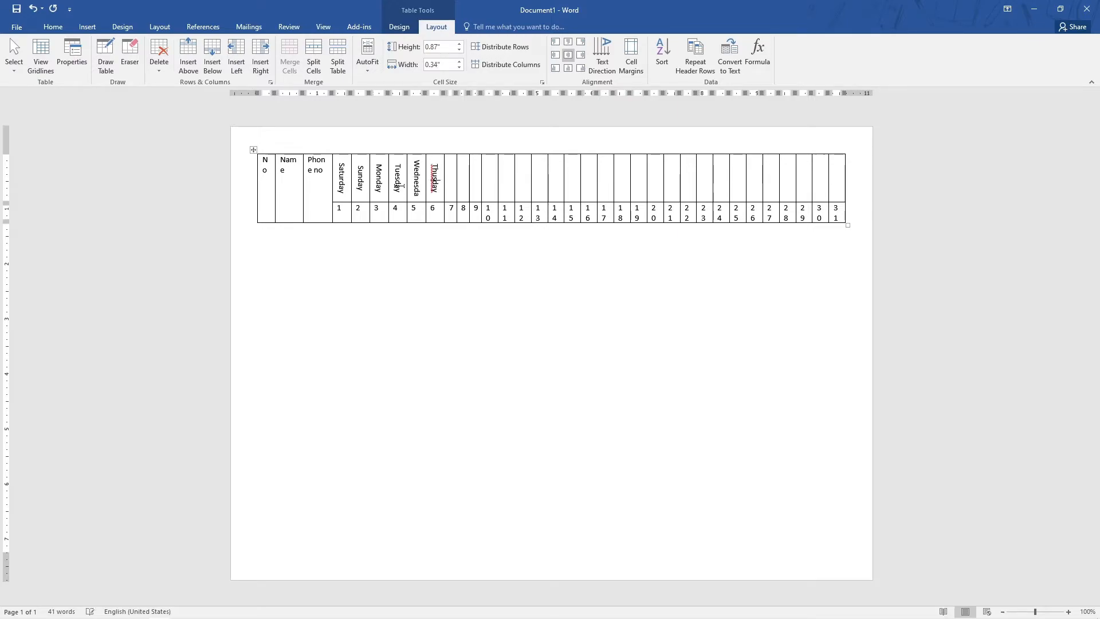
# Correct the misspelled weekday above day number 6 to Thursday and enter Friday above day number 7
pyautogui.press('Menu')
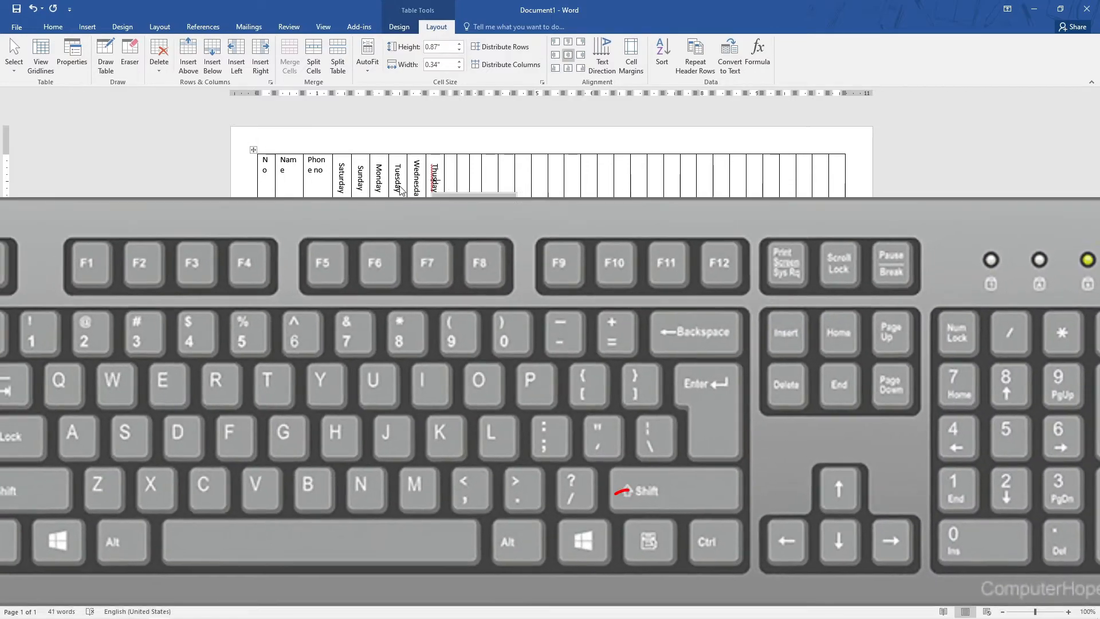
pyautogui.press('Return')
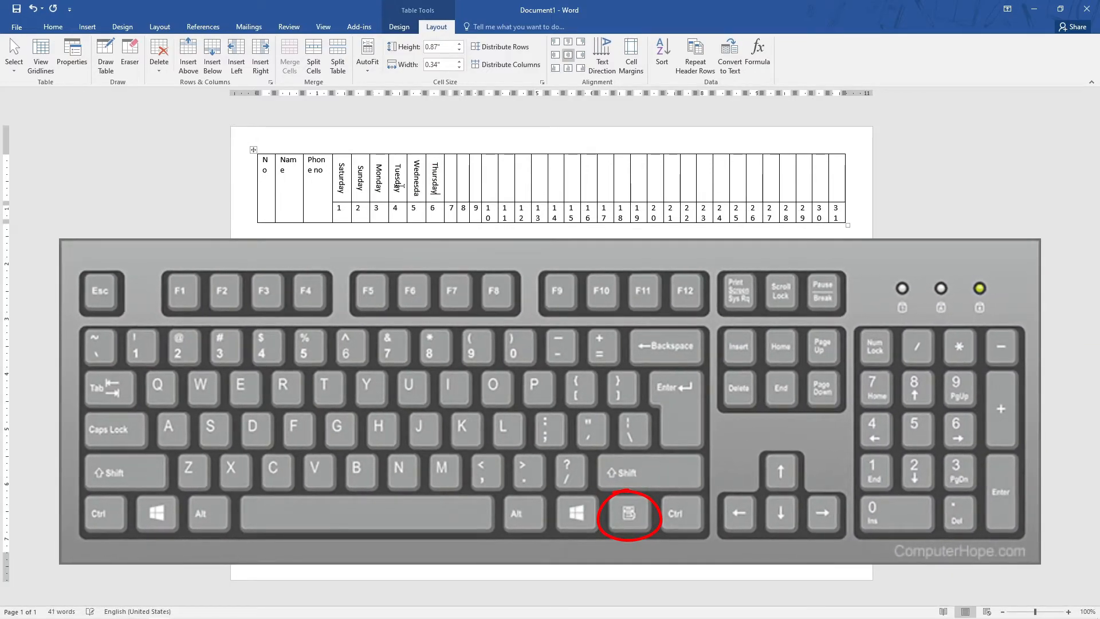
pyautogui.write('Friday')
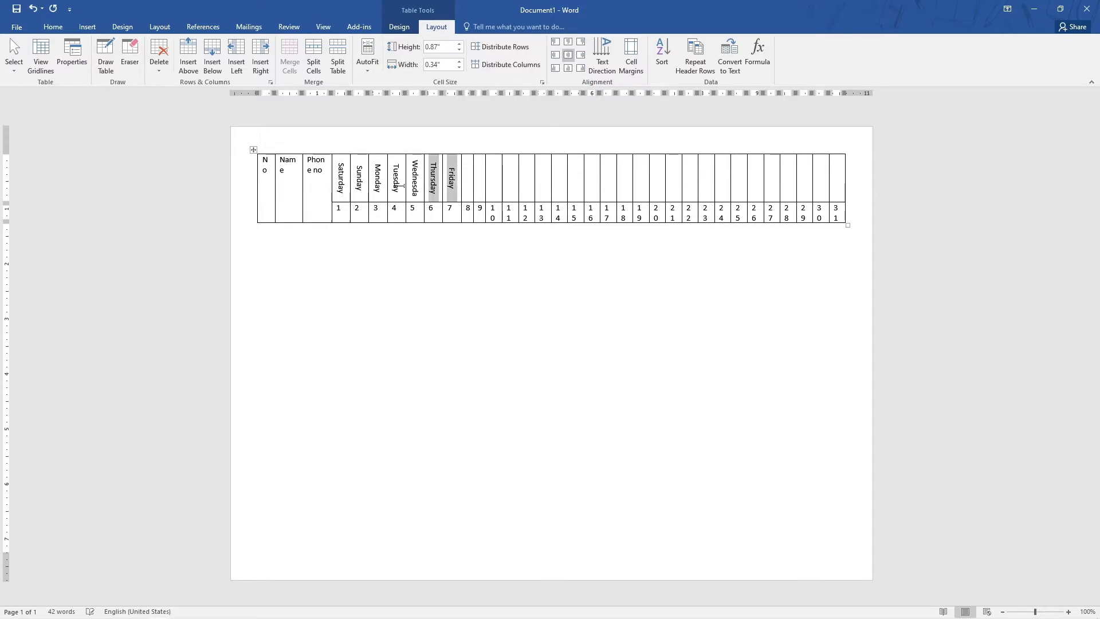
# Repeat the Saturday-to-Friday weekday sequence in the cells above day numbers 8 to 31, ending with Monday
pyautogui.hotkey('ctrl', 'a')
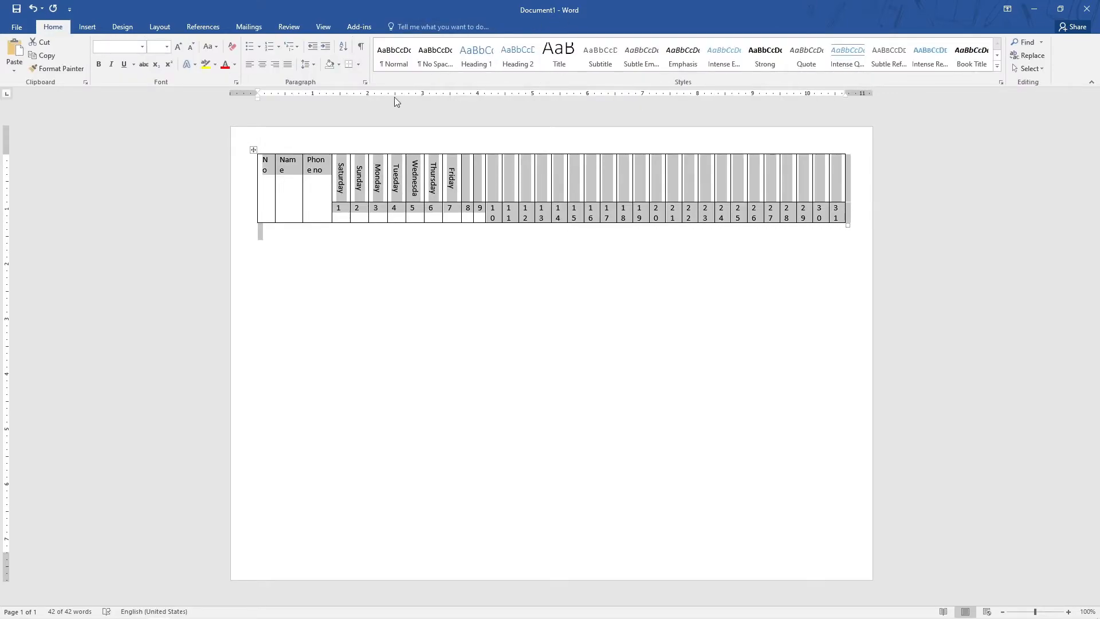
pyautogui.click(359, 173)
pyautogui.moveTo(345, 178); pyautogui.dragTo(451, 189)
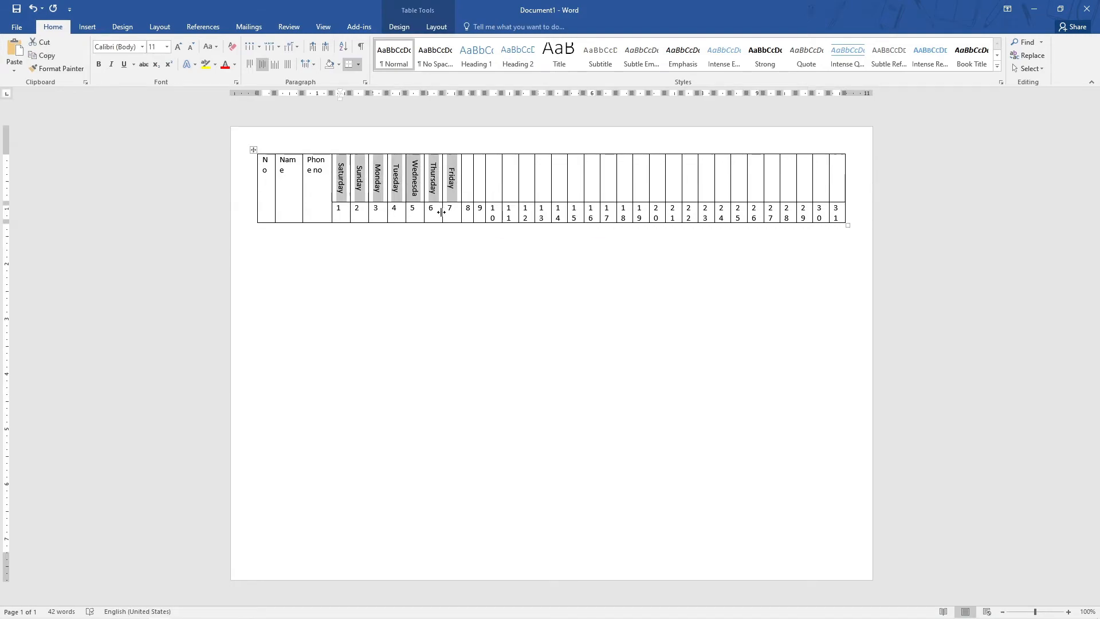
pyautogui.moveTo(467, 177); pyautogui.dragTo(835, 177)
pyautogui.write('Saturday\tSunday\tMonday\tTuesday\tWednesday\tThursday\tFriday\tSaturday\tSunday\tMonday\tTuesday\tWednesday\tThursday\tFriday\tSaturday\tSunday\tMonday\tTuesday\tWednesday\tThursday\tFriday\tSaturday\tSunday\tMonday')
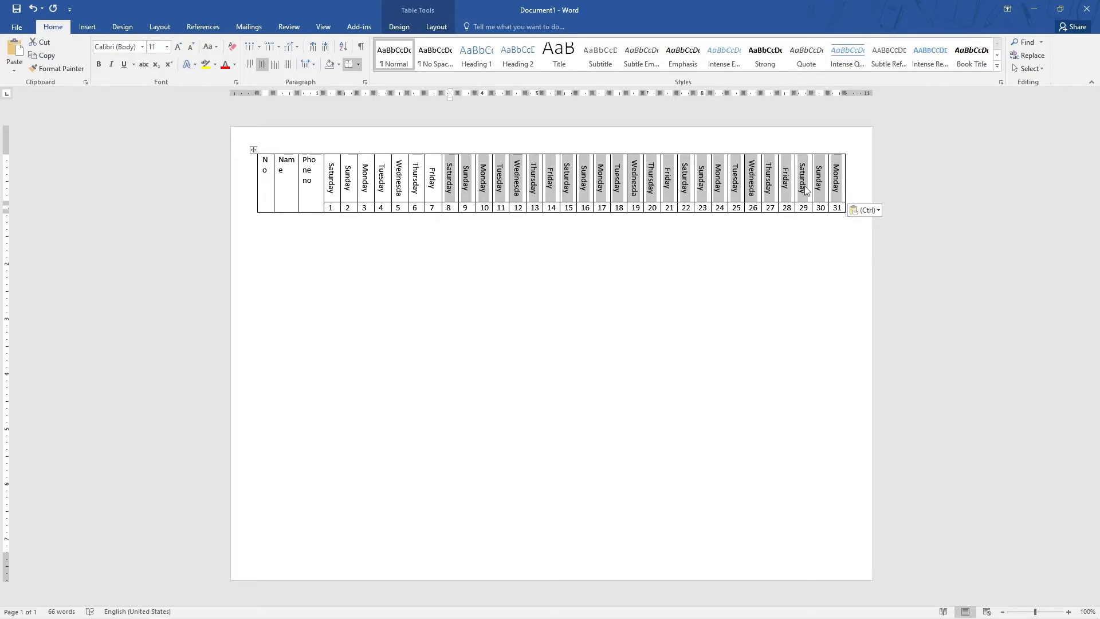
# Add three empty rows to the table below the day-number row
pyautogui.click(842, 209)
pyautogui.press('Tab')
pyautogui.press('Tab')
pyautogui.press('Tab')
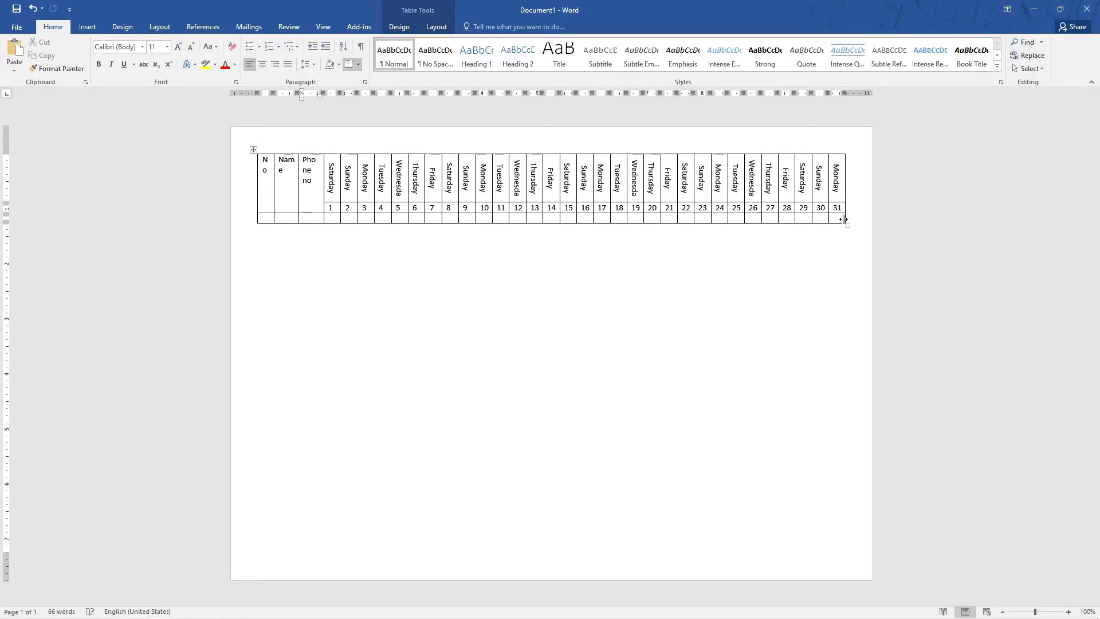
pyautogui.click(841, 218)
pyautogui.press('Tab')
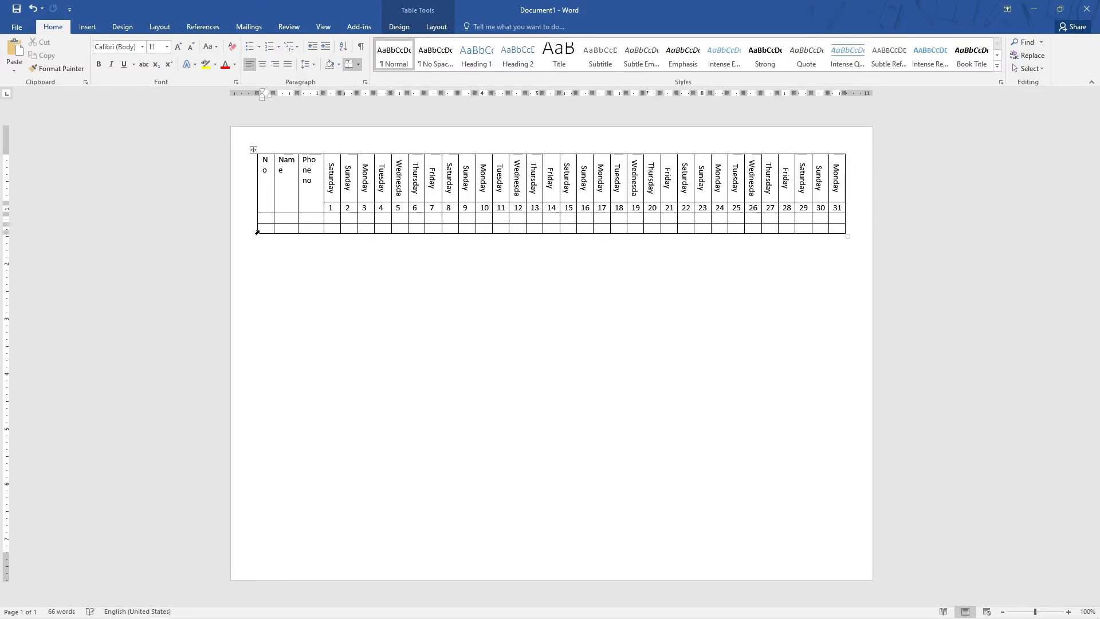
pyautogui.click(841, 228)
pyautogui.press('Tab')
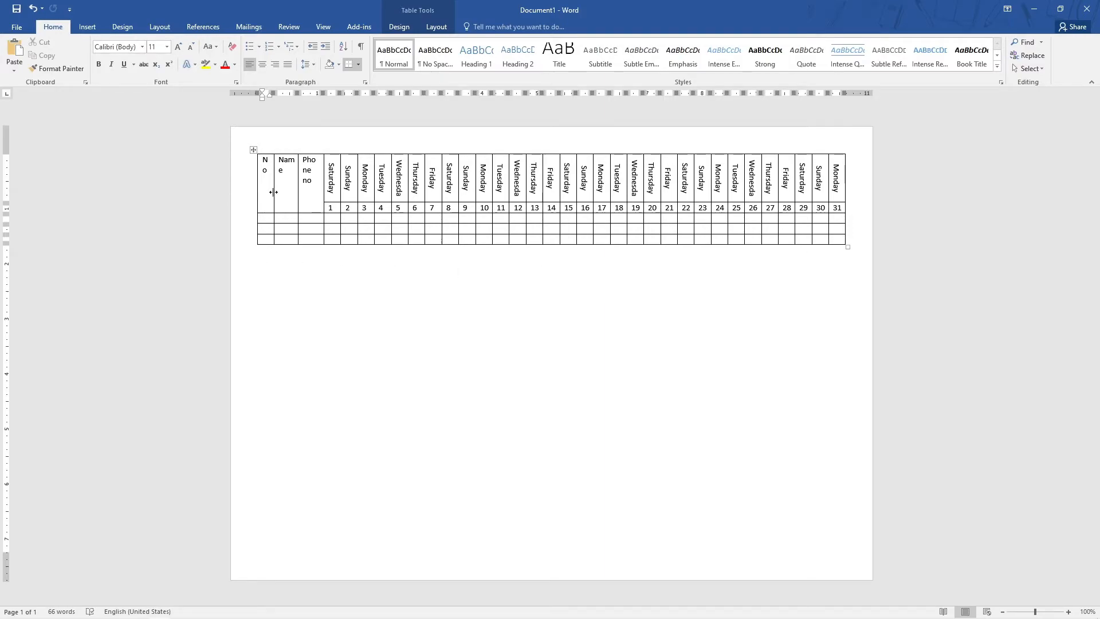
# Widen the No column, then rotate the No, Name and Phone no headings to read top to bottom, centred in their cells
pyautogui.moveTo(273, 192); pyautogui.dragTo(308, 191)
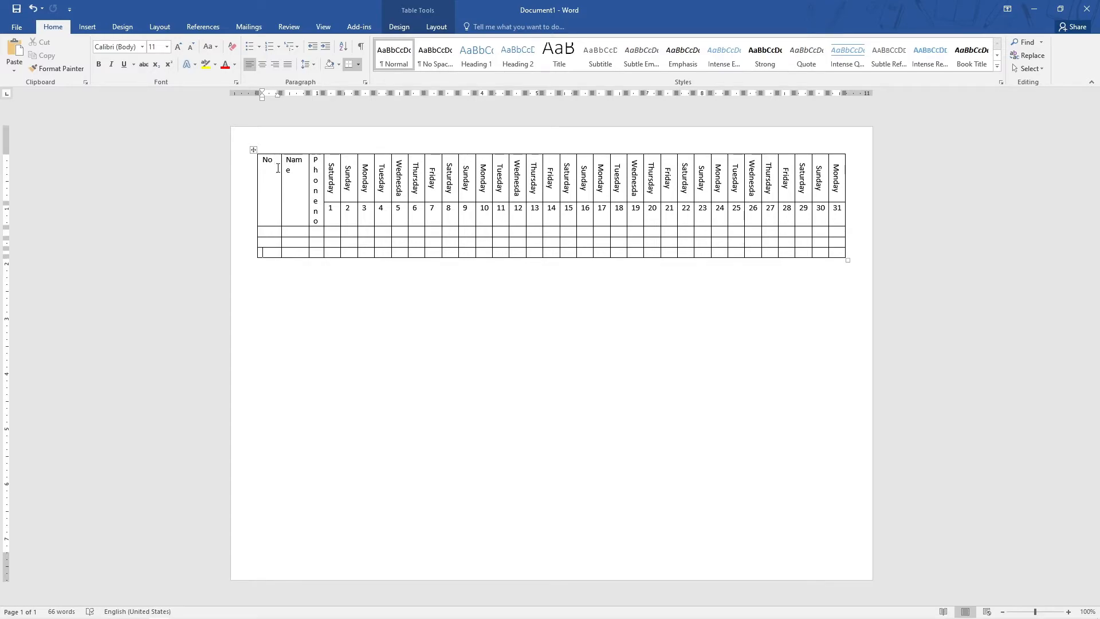
pyautogui.moveTo(276, 167); pyautogui.dragTo(317, 184)
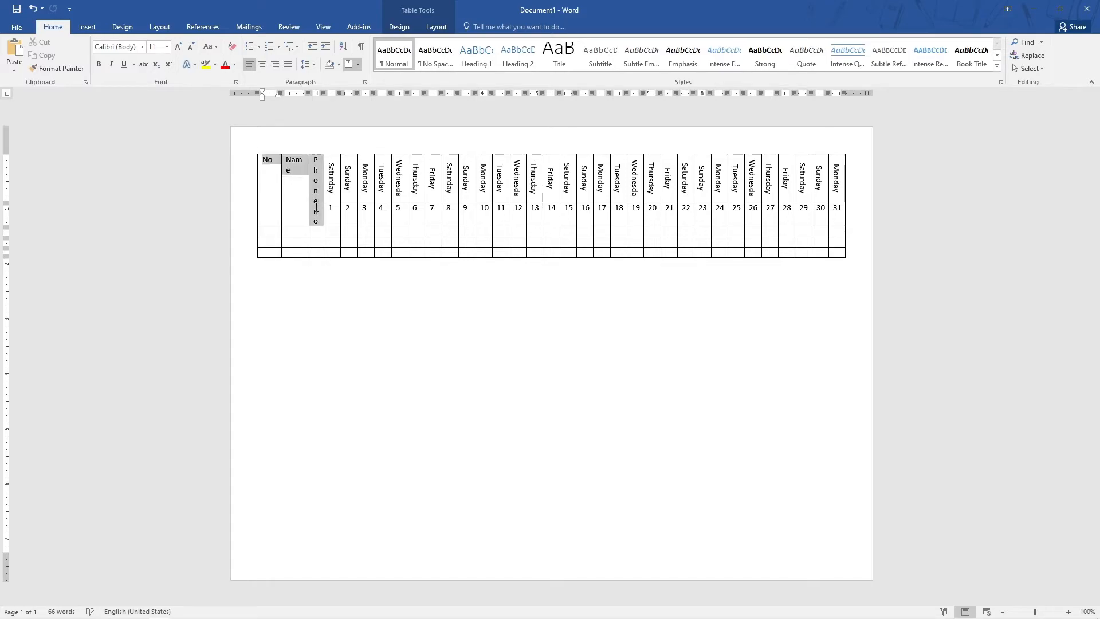
pyautogui.click(436, 27)
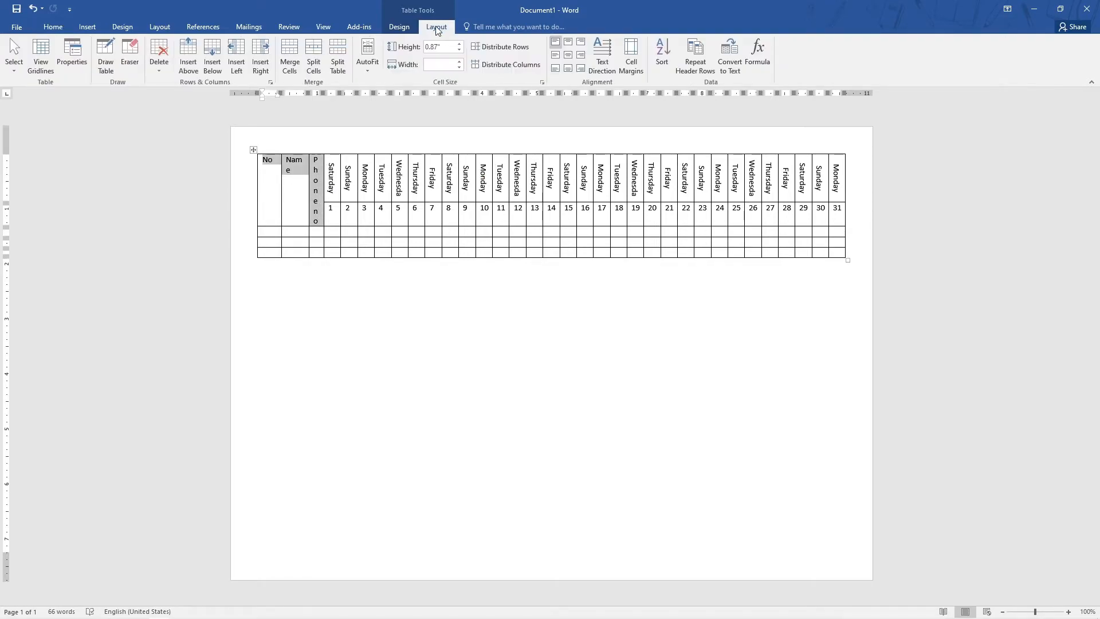
pyautogui.click(603, 54)
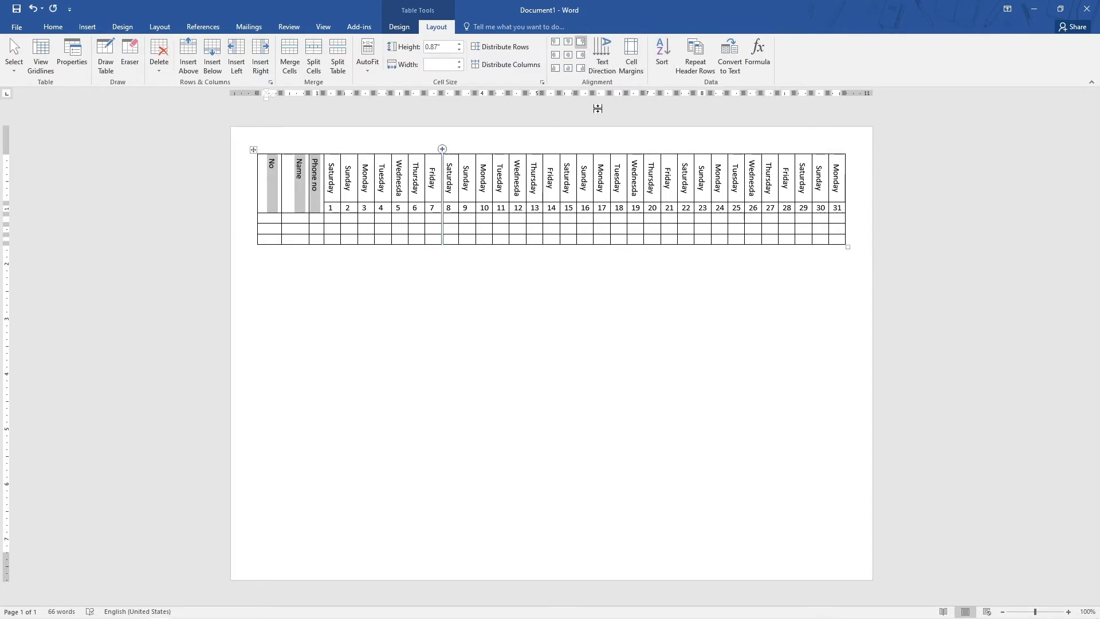
pyautogui.click(568, 54)
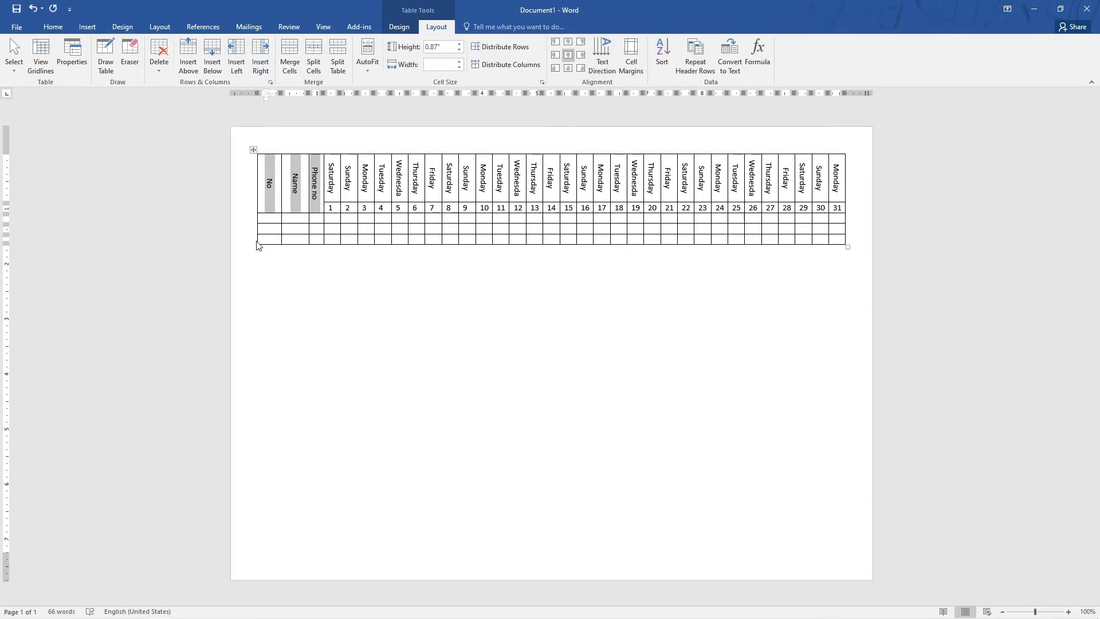
# Number the three empty rows 1, 2 and 3 in the No column
pyautogui.click(268, 218)
pyautogui.write('1')
pyautogui.press('Tab')
pyautogui.press('Down')
pyautogui.press('Left')
pyautogui.write('2')
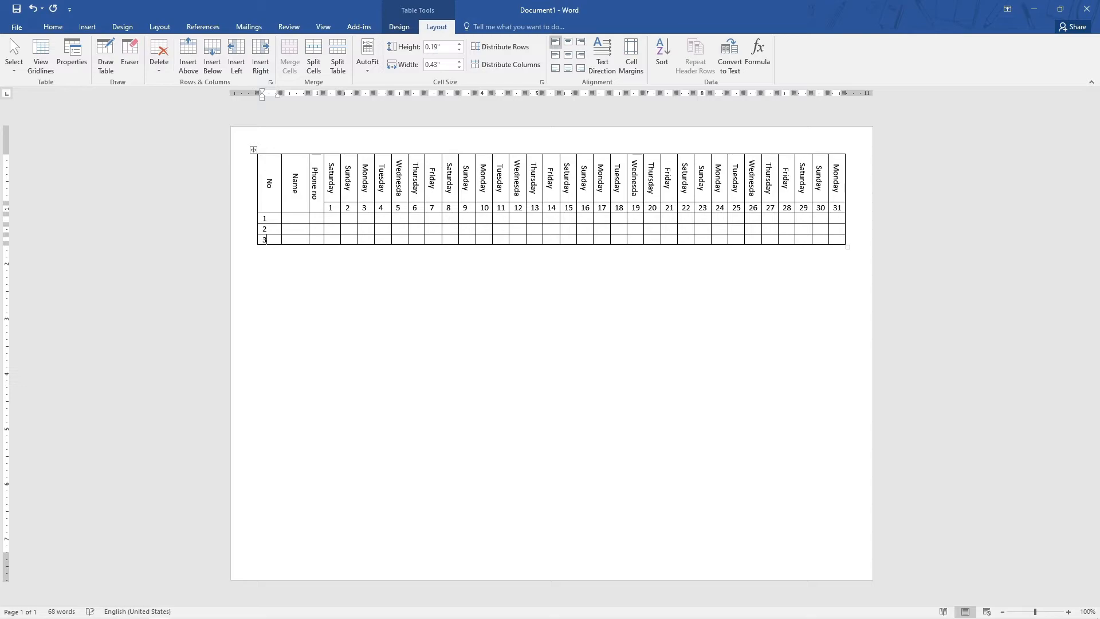
# Fill in row 1 with the person's full name in the Name column and their phone number in the Phone no column
pyautogui.press('Tab')
pyautogui.write('Monir Hossin')
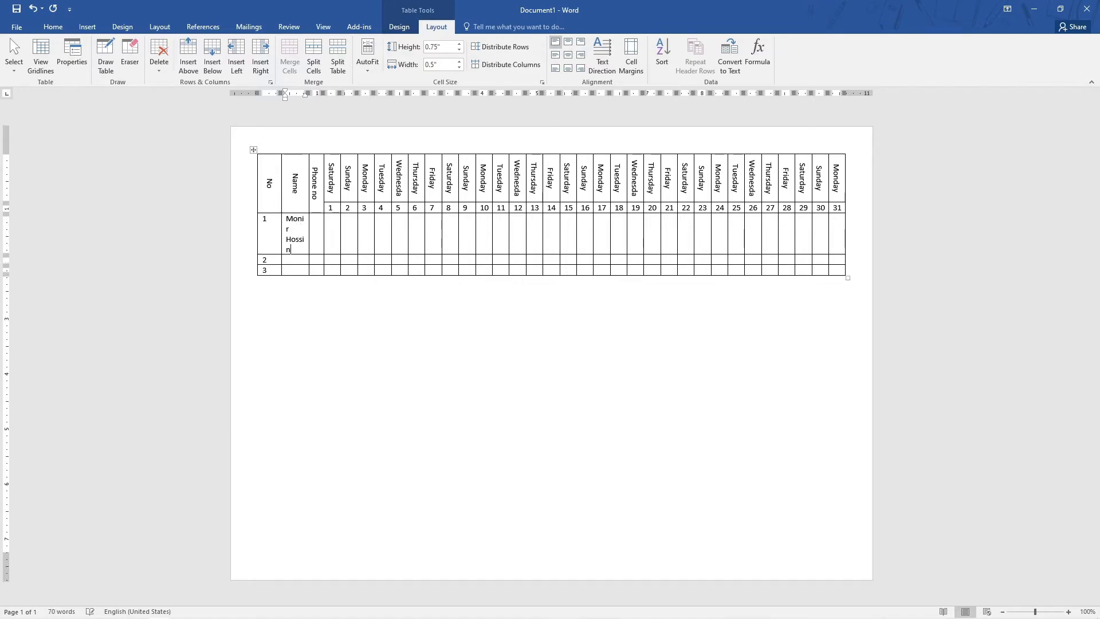
pyautogui.press('Tab')
pyautogui.write('01122336')
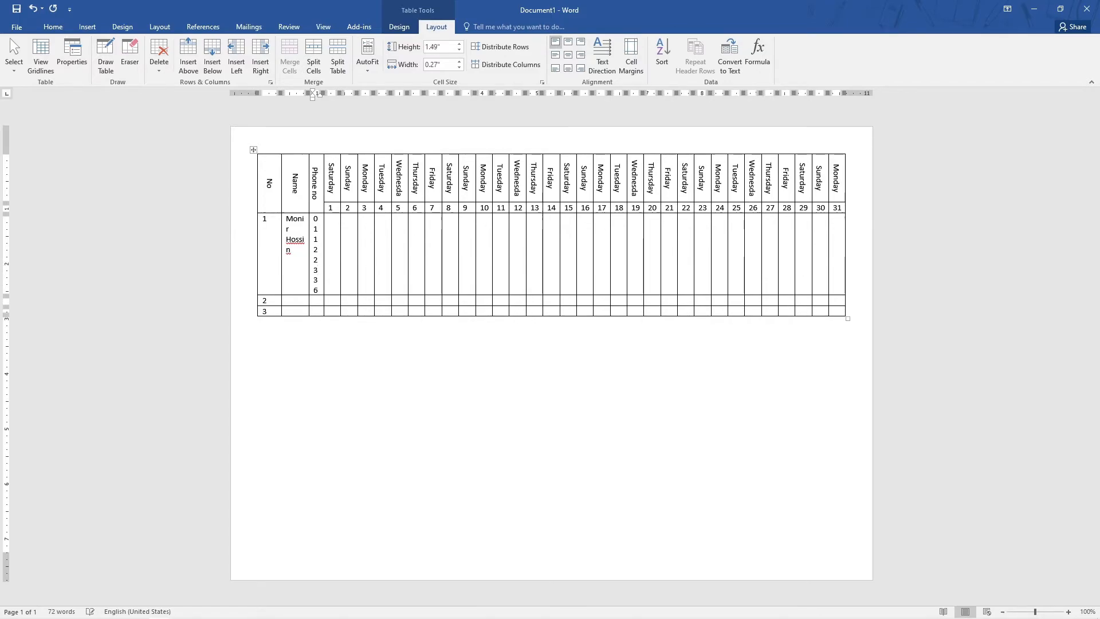
pyautogui.press('BackSpace')
pyautogui.write('4455')
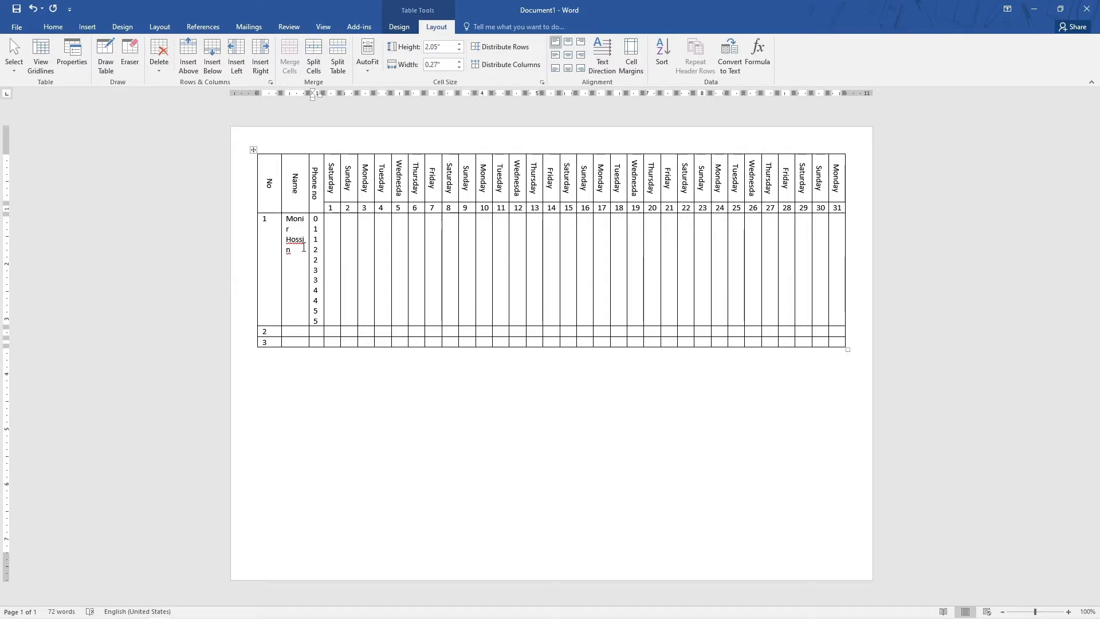
# Extend the table's outer right and left edges outward into the page margins
pyautogui.click(264, 222)
pyautogui.moveTo(845, 270); pyautogui.dragTo(860, 272)
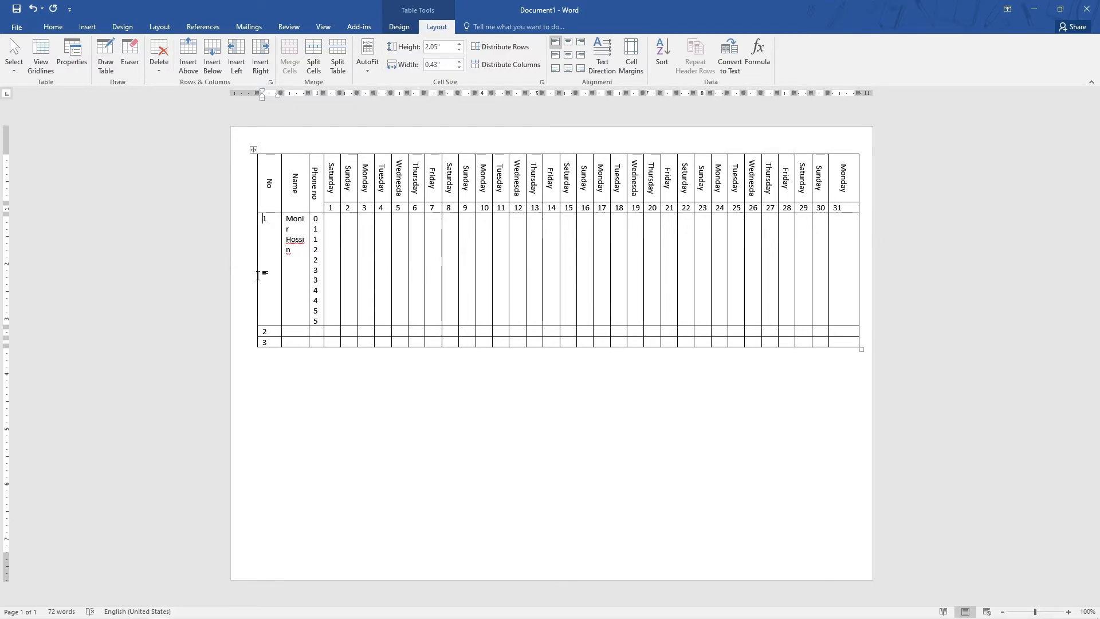
pyautogui.moveTo(257, 273); pyautogui.dragTo(246, 271)
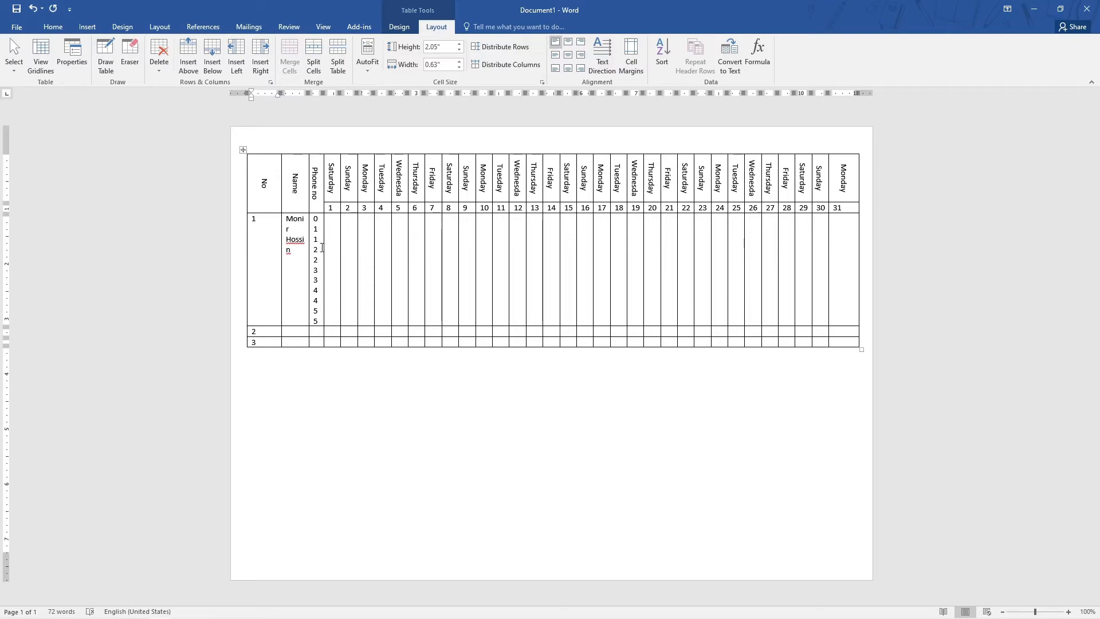
# Widen the Phone no column and distribute the day columns 1 to 31 evenly
pyautogui.moveTo(324, 250); pyautogui.dragTo(346, 251)
pyautogui.moveTo(337, 153); pyautogui.dragTo(838, 149)
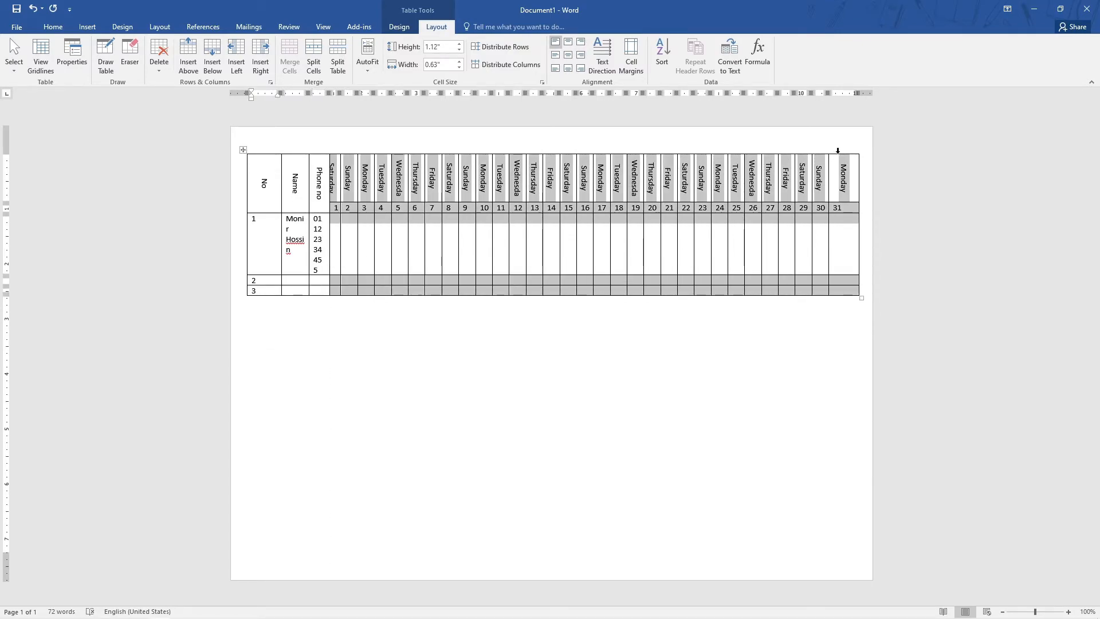
pyautogui.click(515, 65)
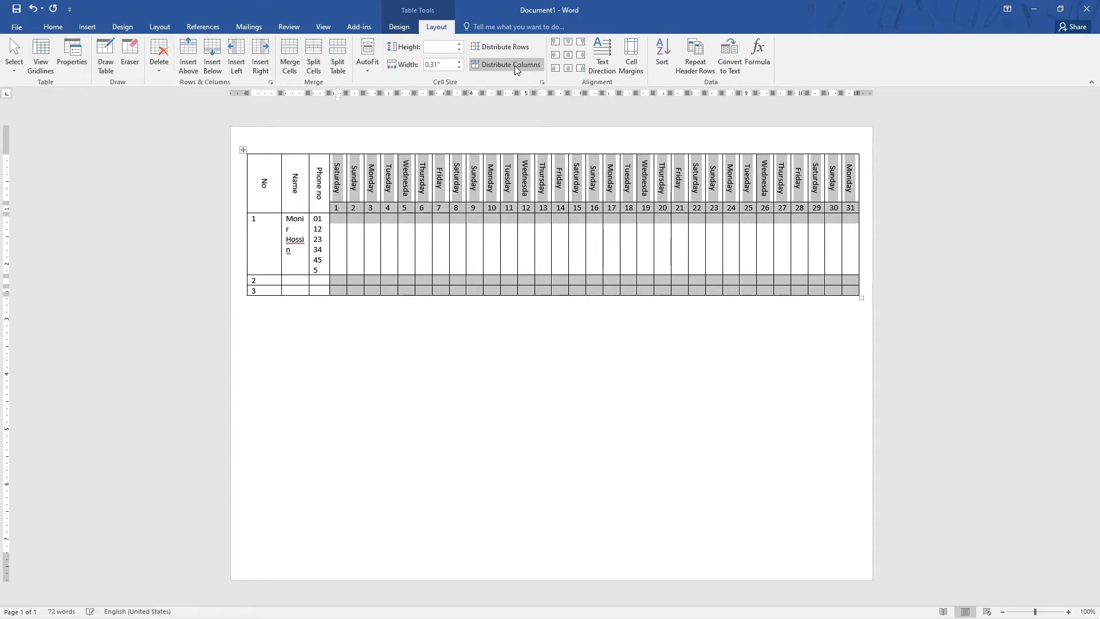
pyautogui.rightClick(332, 255)
pyautogui.moveTo(330, 255); pyautogui.dragTo(335, 253)
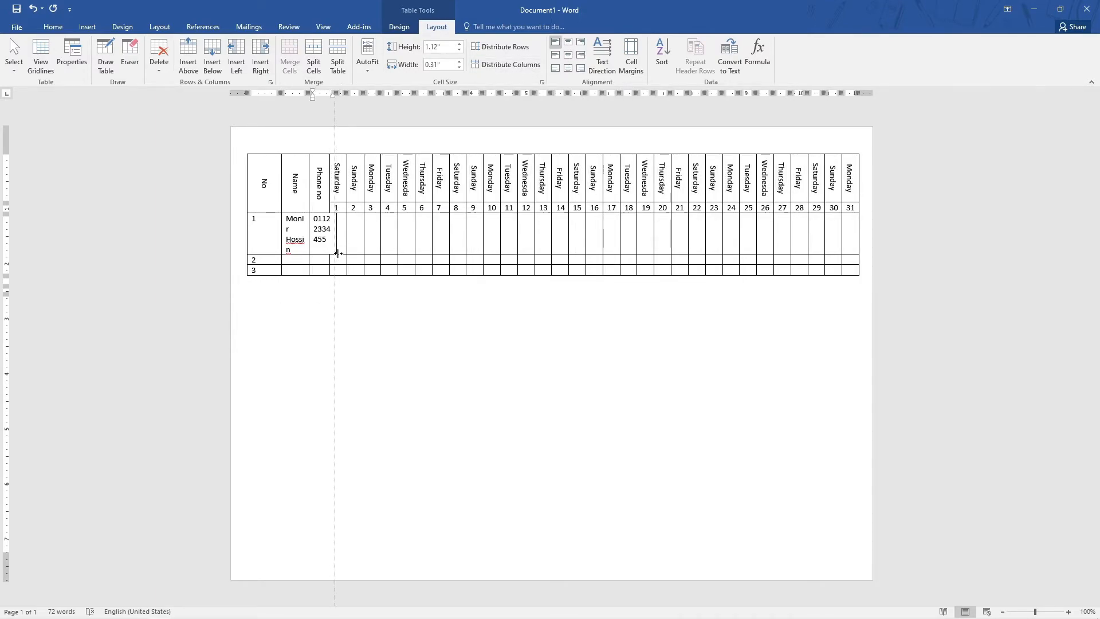
pyautogui.hotkey('ctrl', 'z')
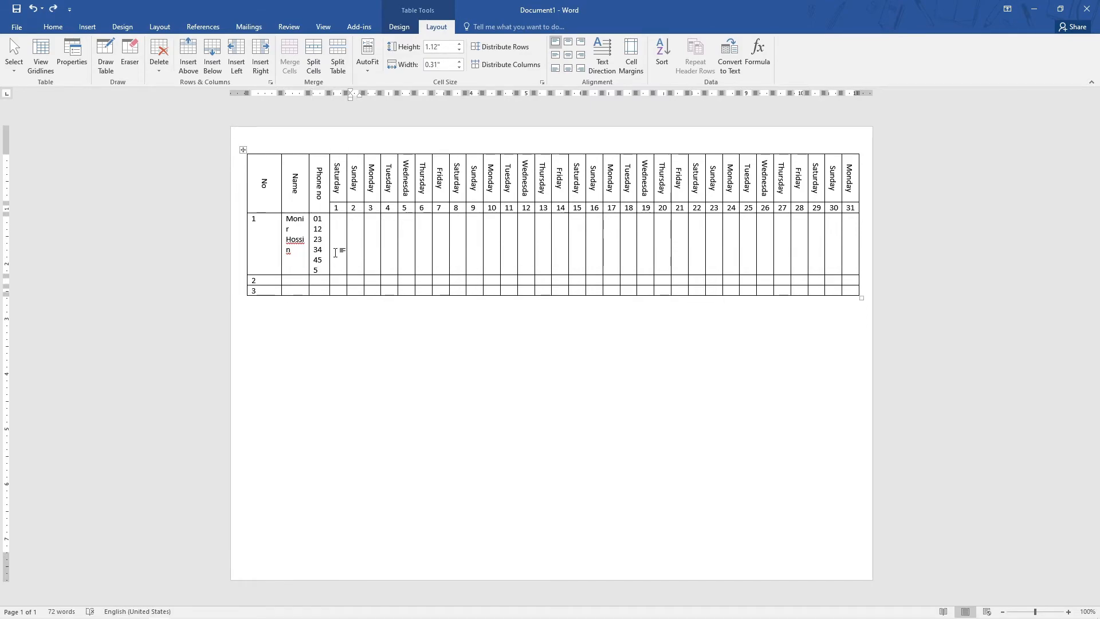
pyautogui.rightClick(329, 244)
pyautogui.moveTo(330, 244); pyautogui.dragTo(337, 246)
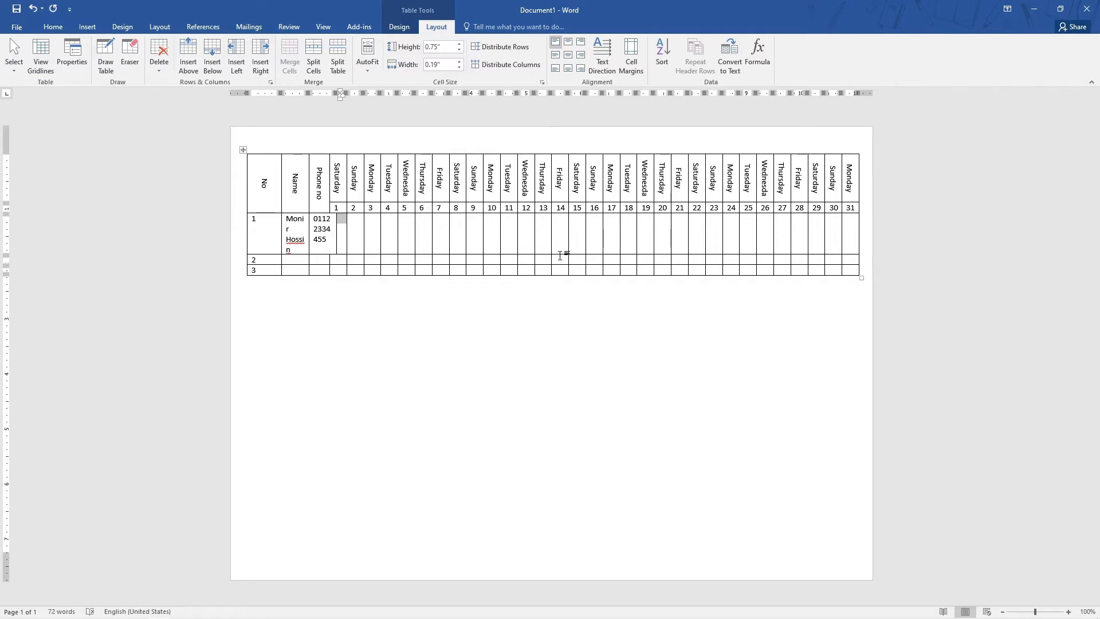
pyautogui.hotkey('ctrl', 'z')
# Widen the whole Phone no column further until the number fits on two lines, and redistribute the 31 day columns evenly
pyautogui.click(353, 256)
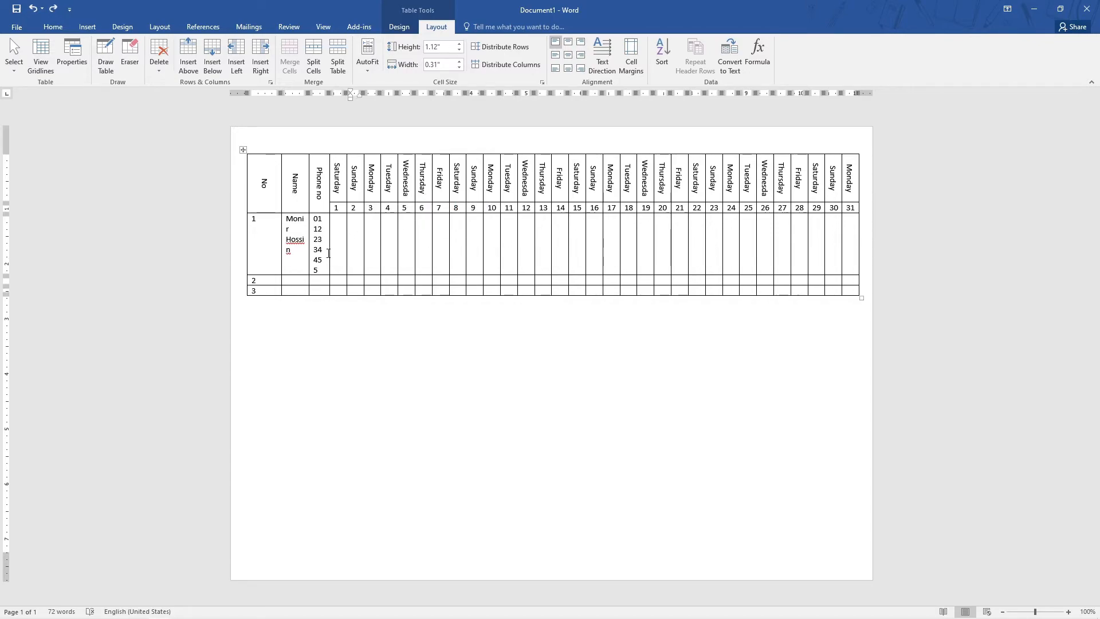
pyautogui.moveTo(328, 253); pyautogui.dragTo(338, 252)
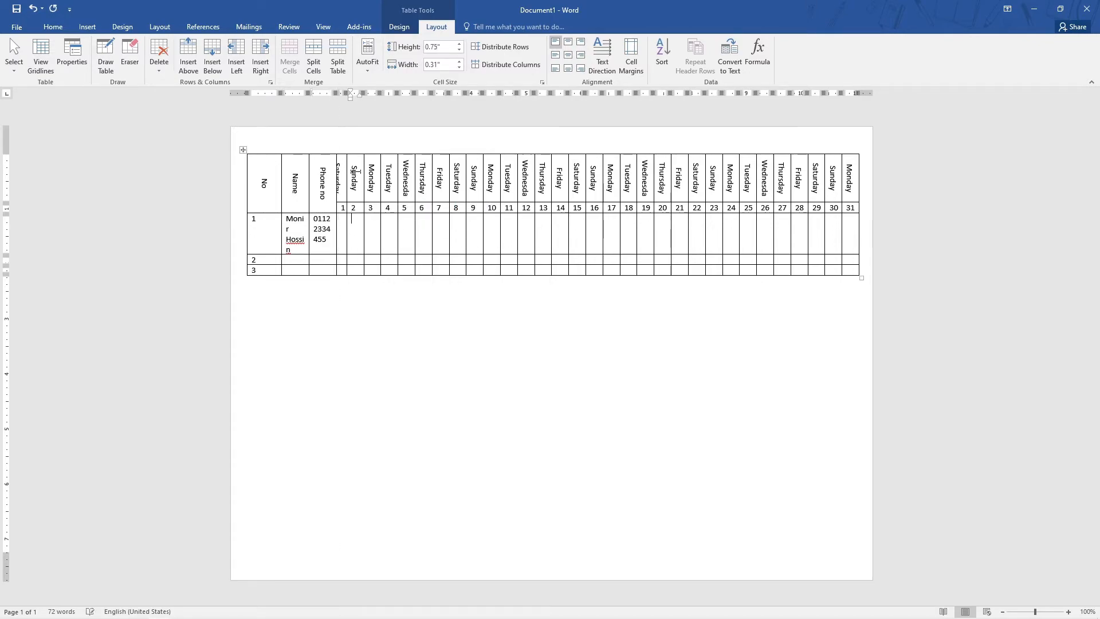
pyautogui.moveTo(347, 237)
pyautogui.mouseDown()
pyautogui.moveTo(357, 237)
pyautogui.moveTo(346, 237)
pyautogui.mouseUp()
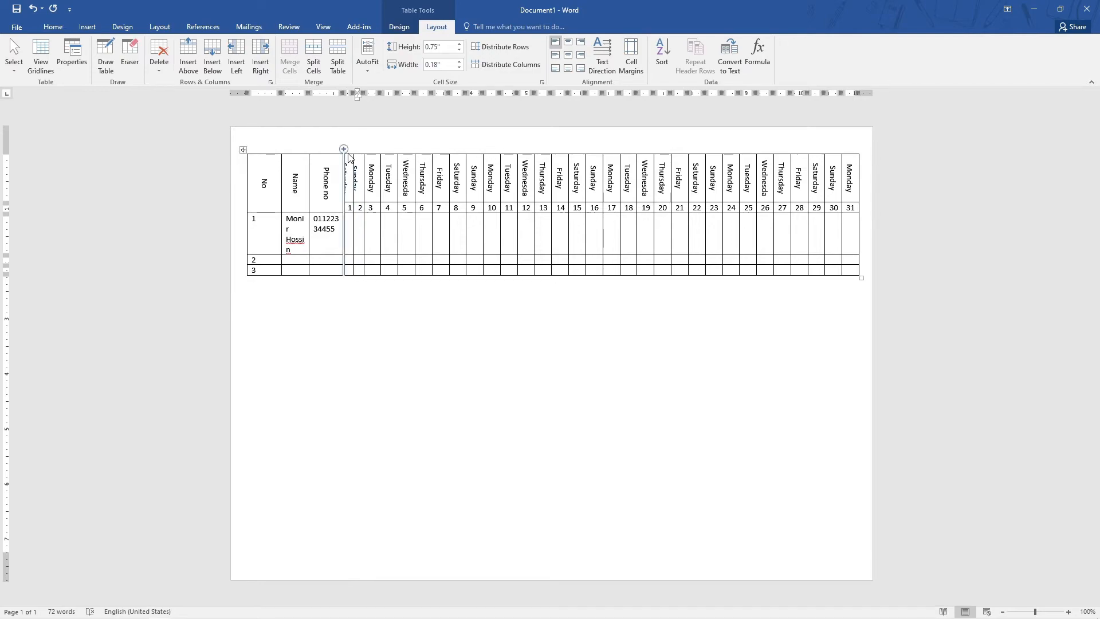
pyautogui.moveTo(348, 150); pyautogui.dragTo(850, 149)
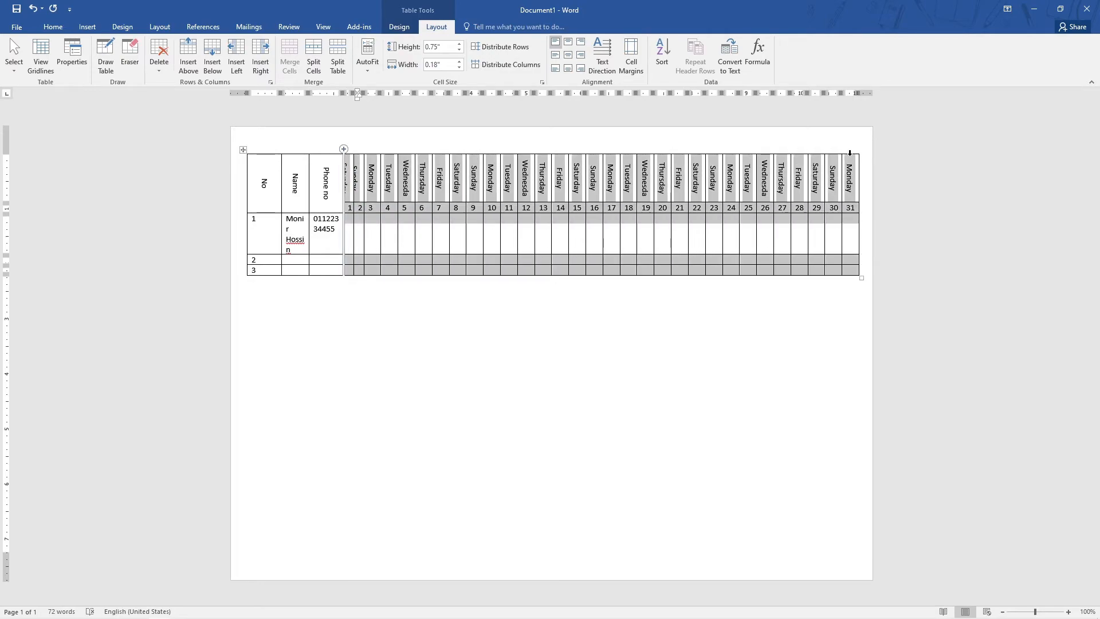
pyautogui.click(494, 67)
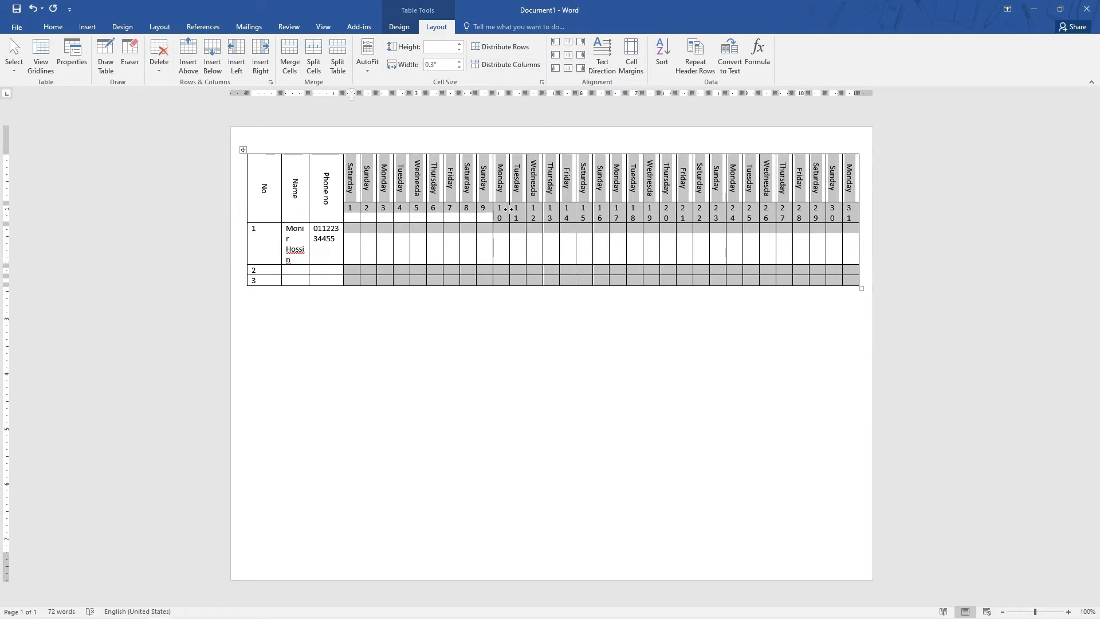
# Try a width of 0.35" for the selected day columns and undo it
pyautogui.click(437, 67)
pyautogui.write('5')
pyautogui.press('Return')
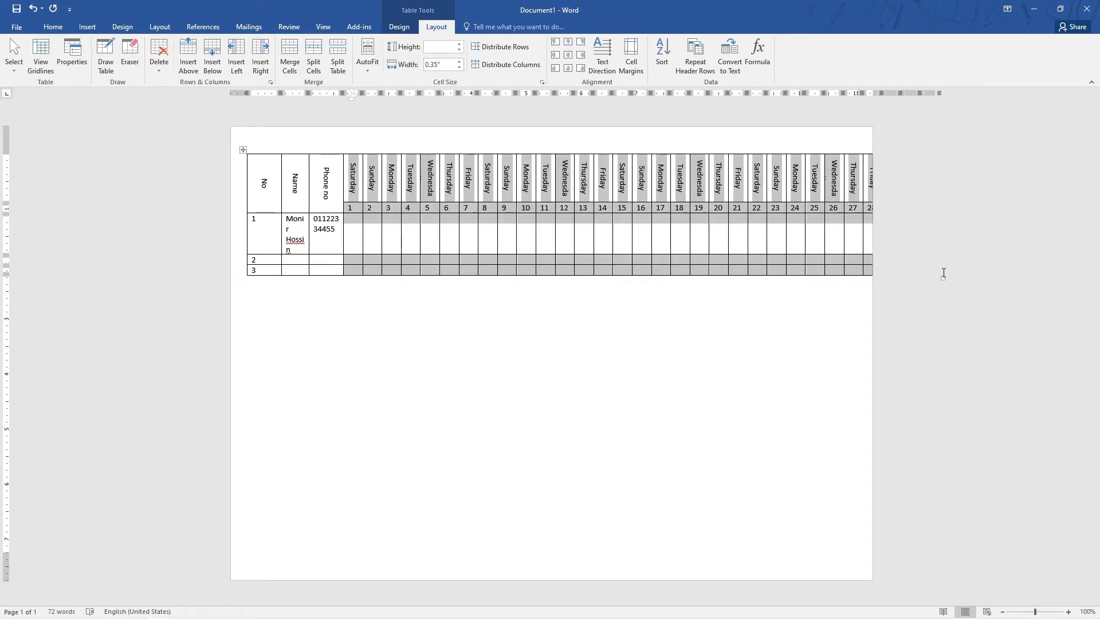
pyautogui.hotkey('ctrl', 'z')
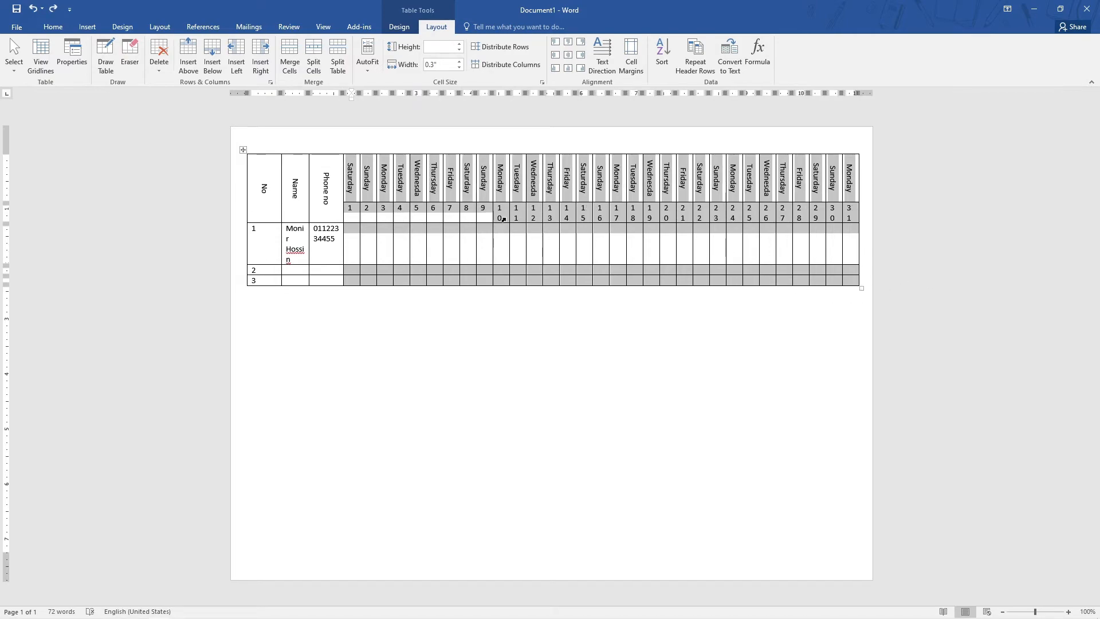
# Narrow the Phone no column slightly and redistribute the 31 day columns evenly until the two-digit day numbers fit on one line
pyautogui.moveTo(342, 219); pyautogui.dragTo(339, 219)
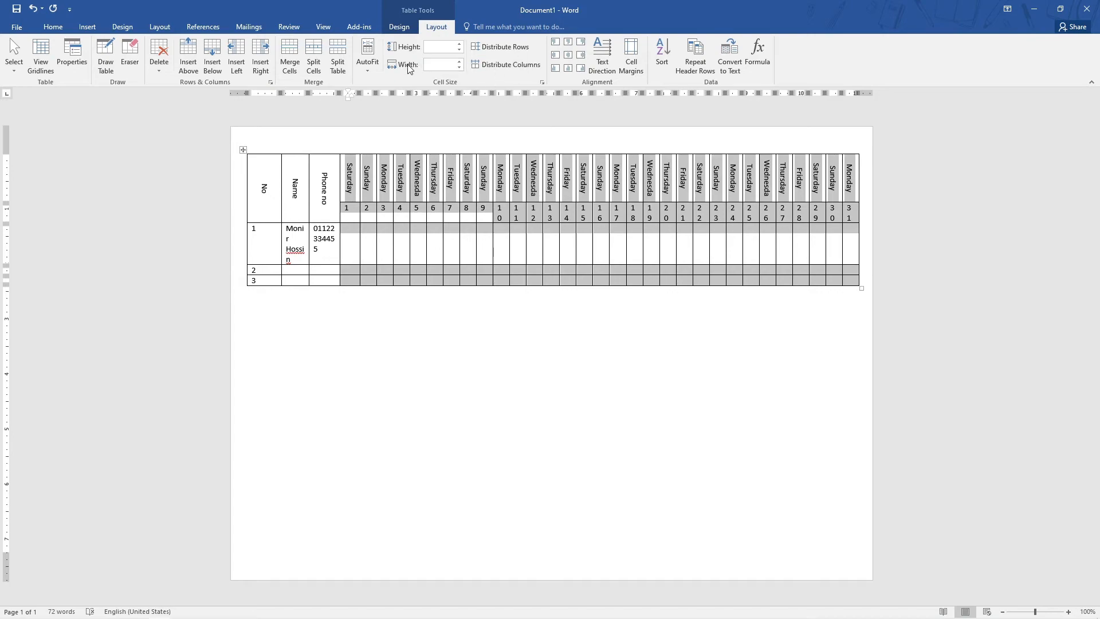
pyautogui.click(523, 65)
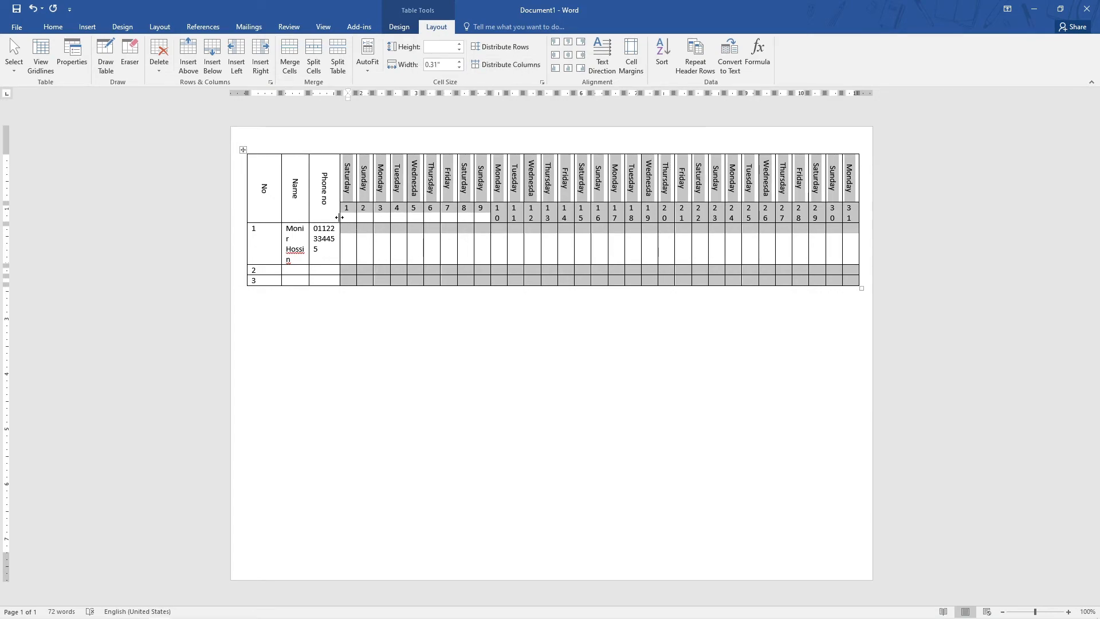
pyautogui.moveTo(338, 217); pyautogui.dragTo(336, 218)
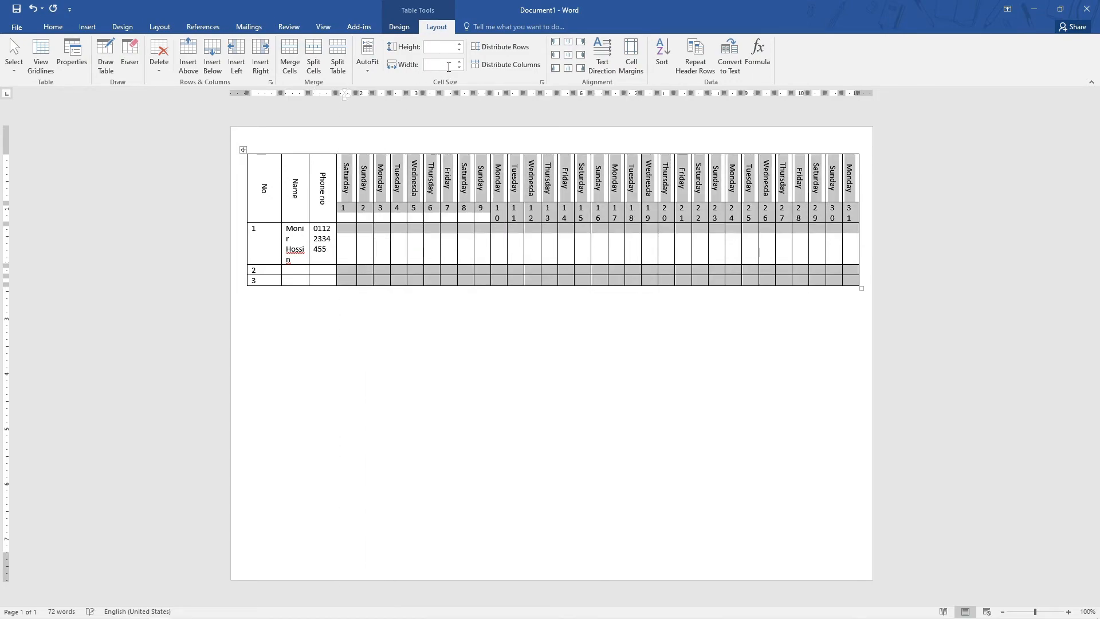
pyautogui.click(501, 66)
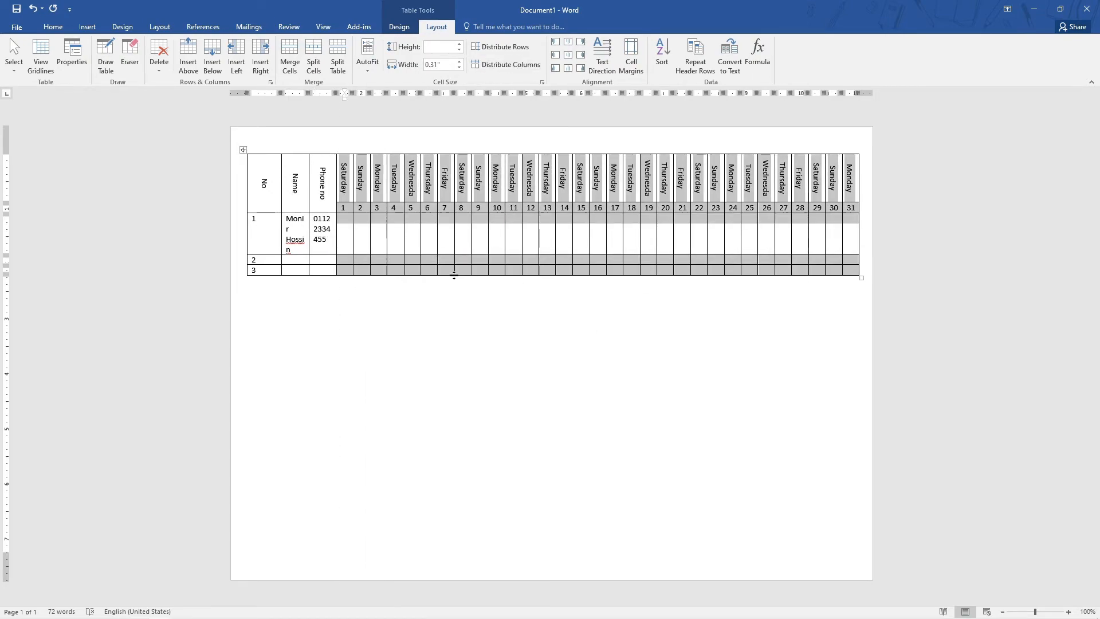
# Reduce the font size of the name and phone number in entry row 1 to 9
pyautogui.click(356, 246)
pyautogui.click(292, 236)
pyautogui.click(289, 229)
pyautogui.moveTo(283, 224); pyautogui.dragTo(320, 234)
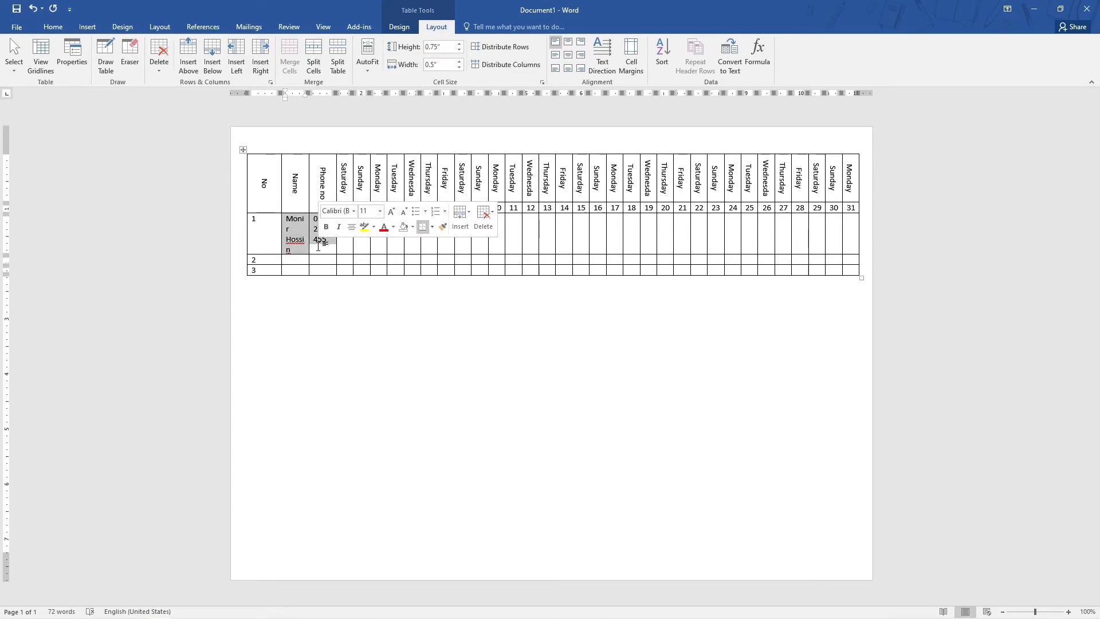
pyautogui.click(54, 23)
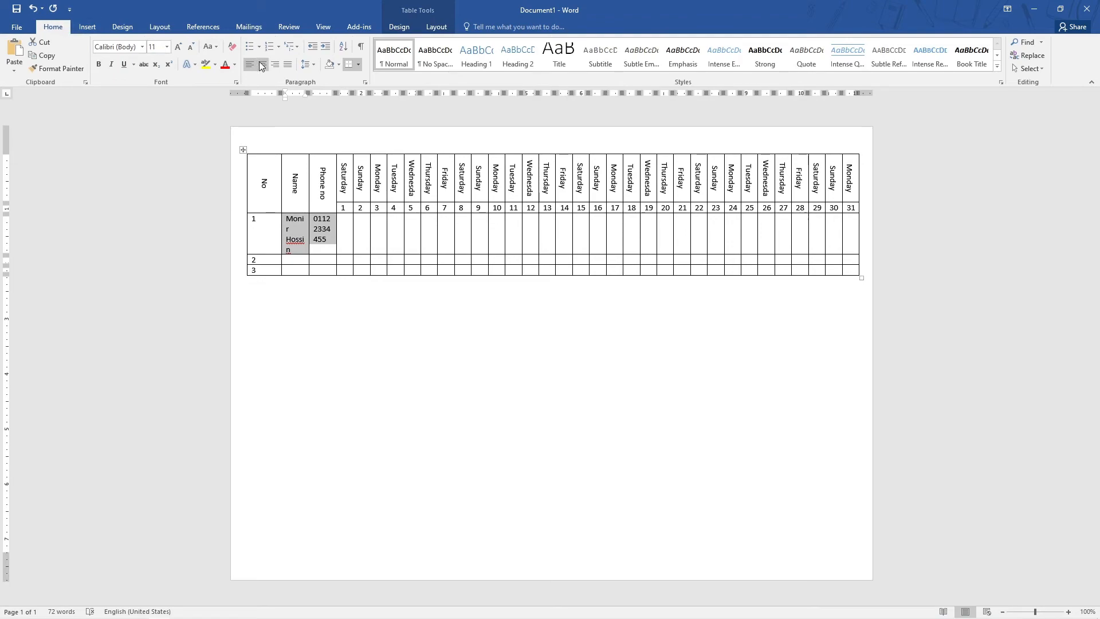
pyautogui.click(192, 49)
pyautogui.click(193, 49)
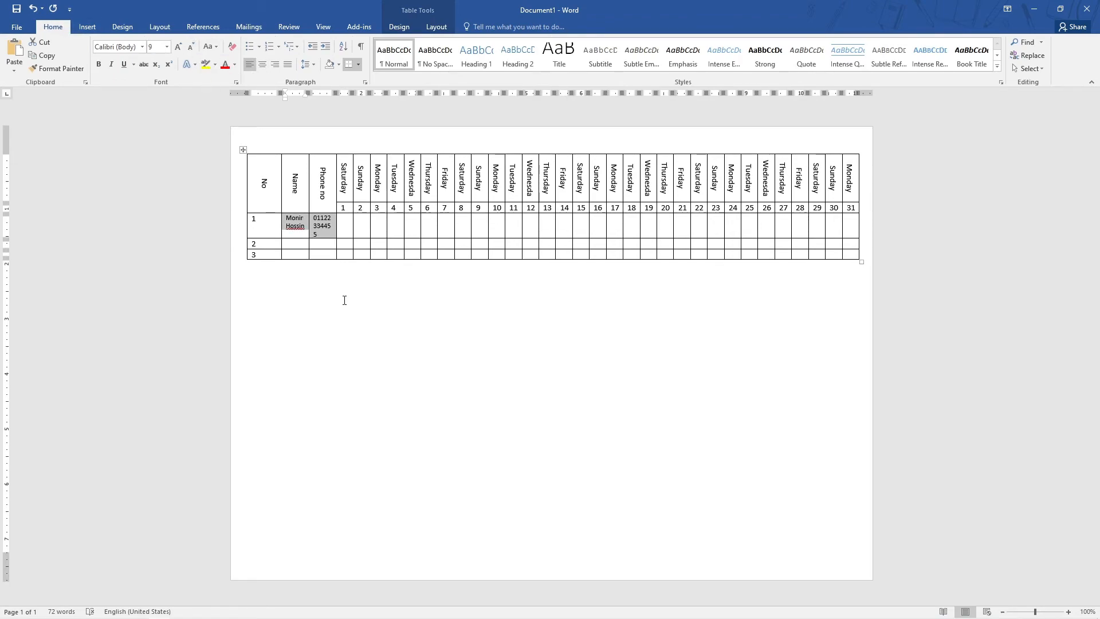
# Reduce the font size of the phone number in entry row 1 to 8
pyautogui.click(328, 218)
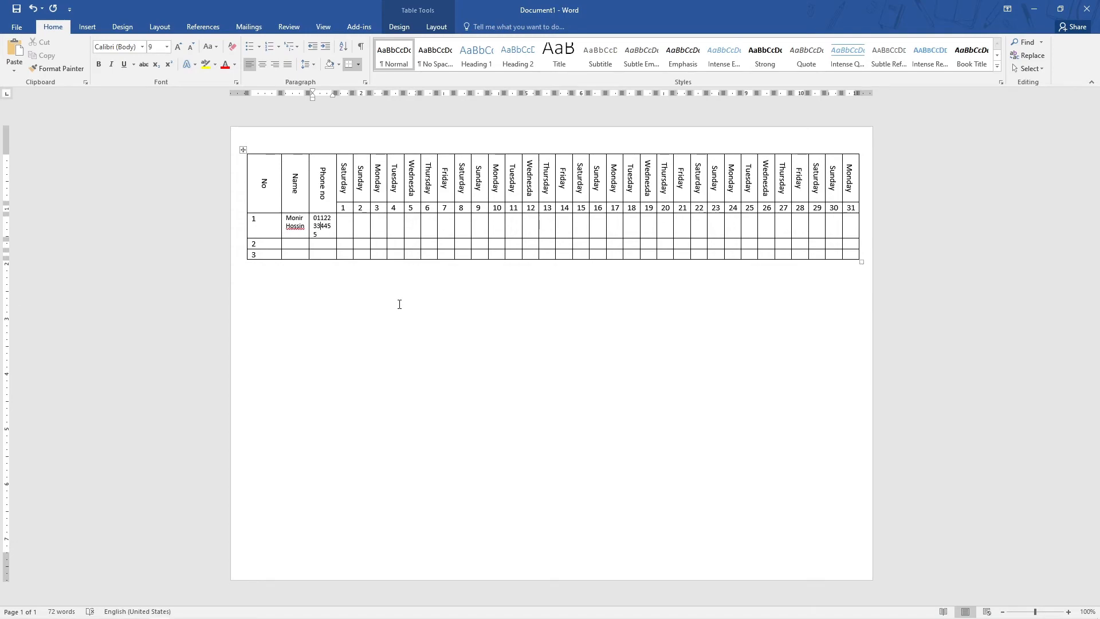
pyautogui.hotkey('shift', 'Down')
pyautogui.hotkey('shift', 'Down')
pyautogui.hotkey('shift', 'Down')
pyautogui.hotkey('shift', 'Up')
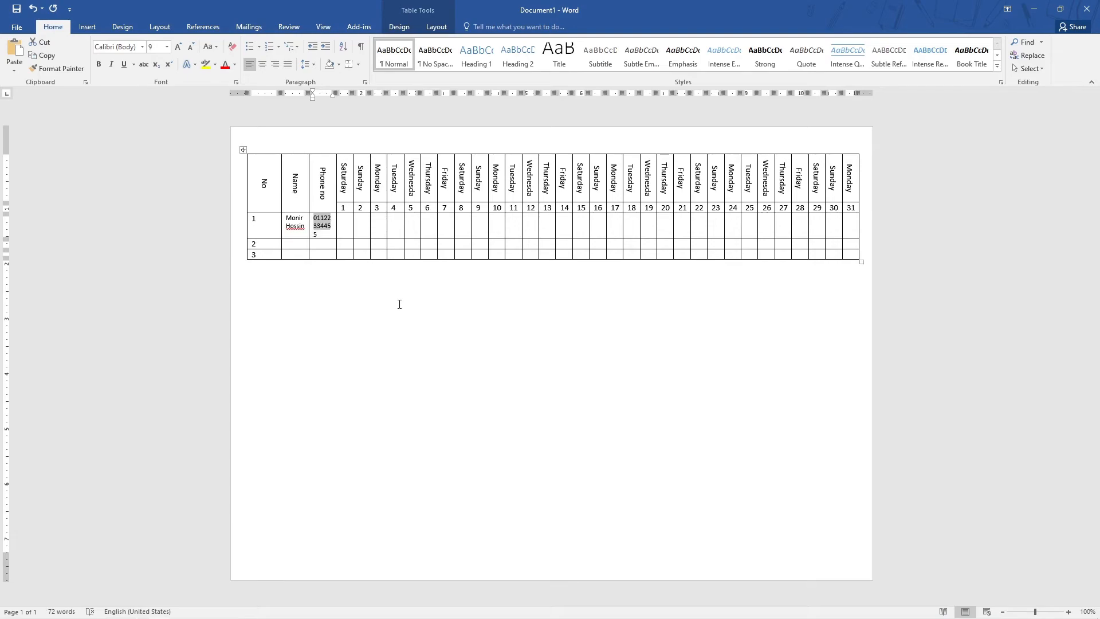
pyautogui.hotkey('ctrl', '[')
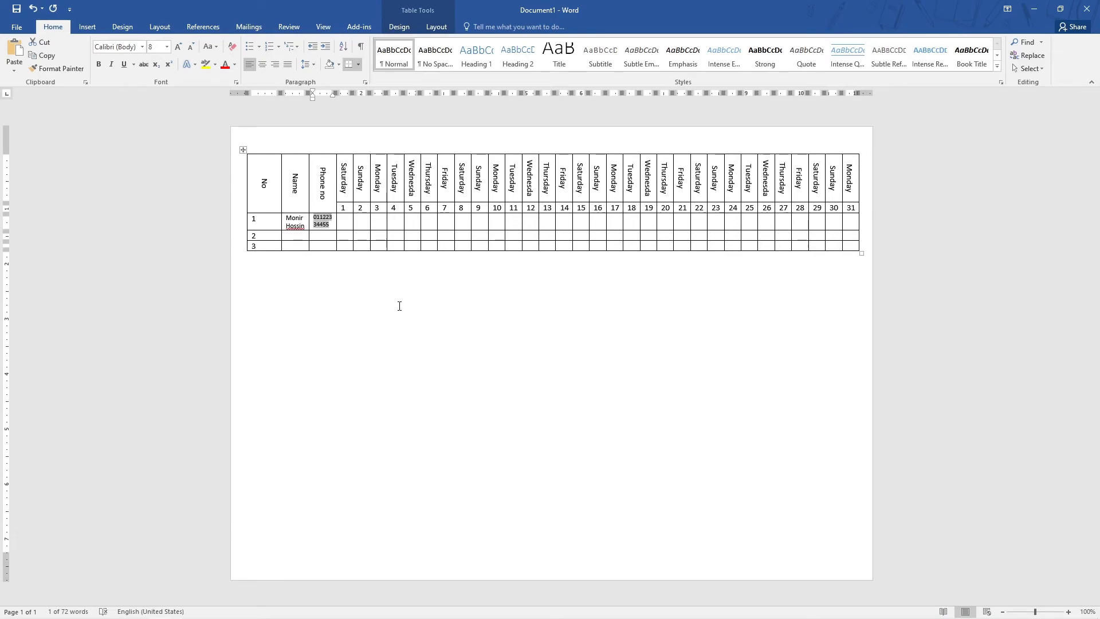
# Center the contents of entry rows 1 to 3 horizontally and vertically in their cells
pyautogui.moveTo(257, 220); pyautogui.dragTo(843, 245)
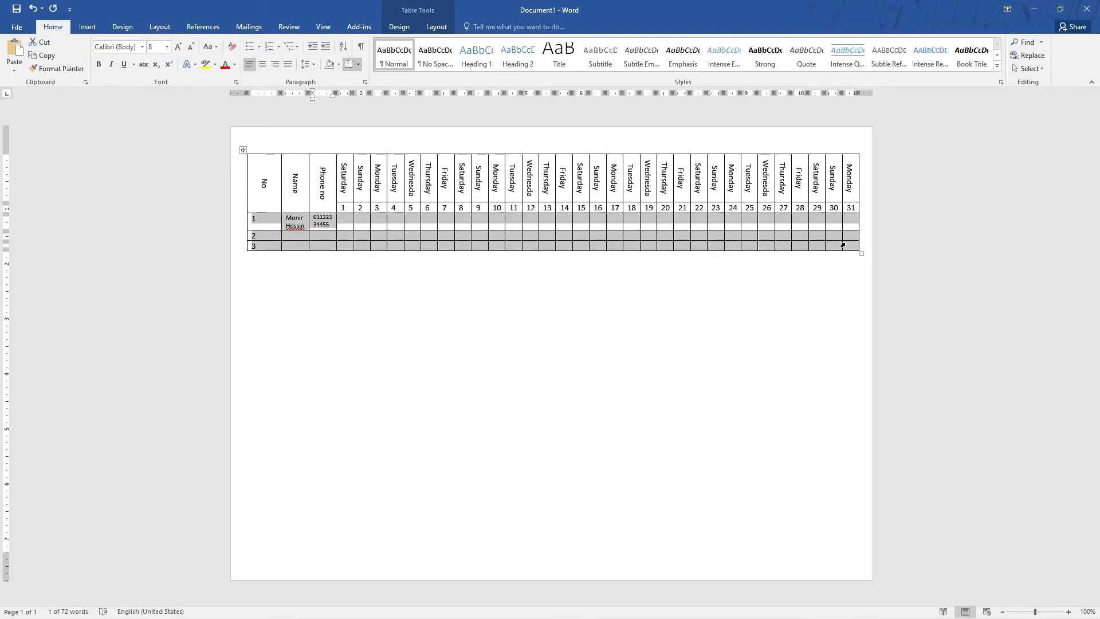
pyautogui.click(436, 27)
pyautogui.click(567, 54)
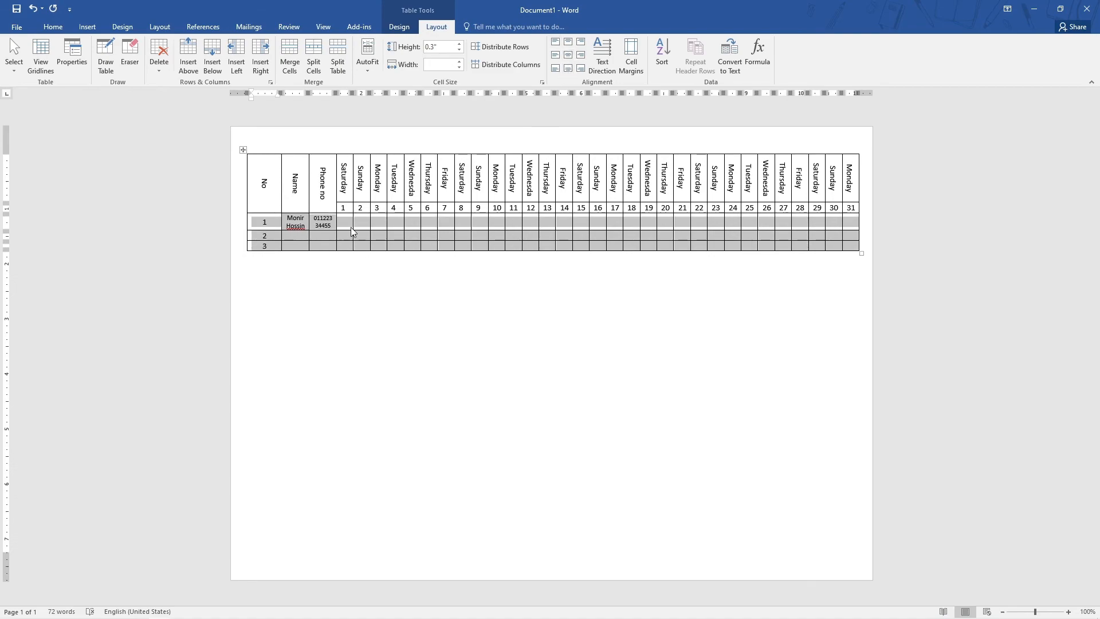
# Delete entry rows 2 and 3 from the table, keeping only entry row 1 below the headings
pyautogui.moveTo(270, 223); pyautogui.dragTo(264, 245)
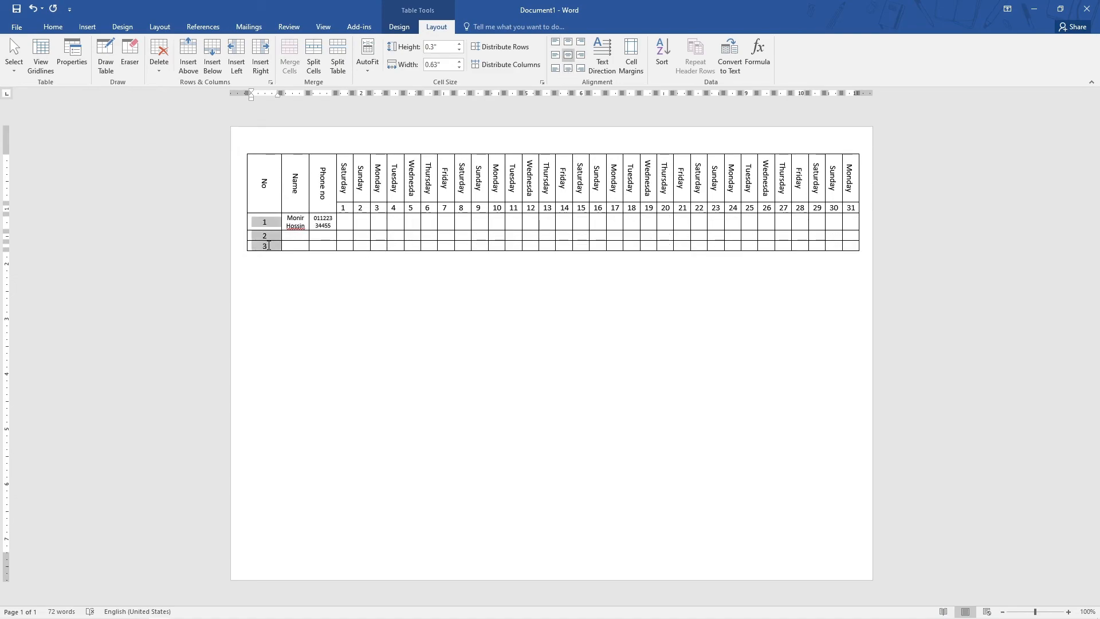
pyautogui.click(299, 236)
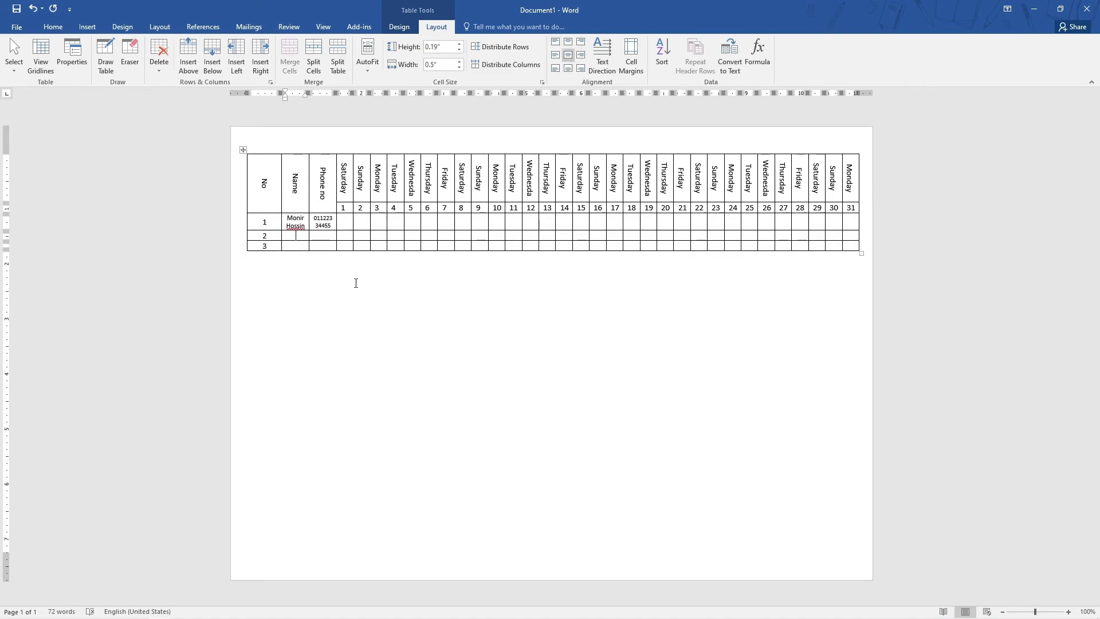
pyautogui.moveTo(266, 235); pyautogui.dragTo(300, 243)
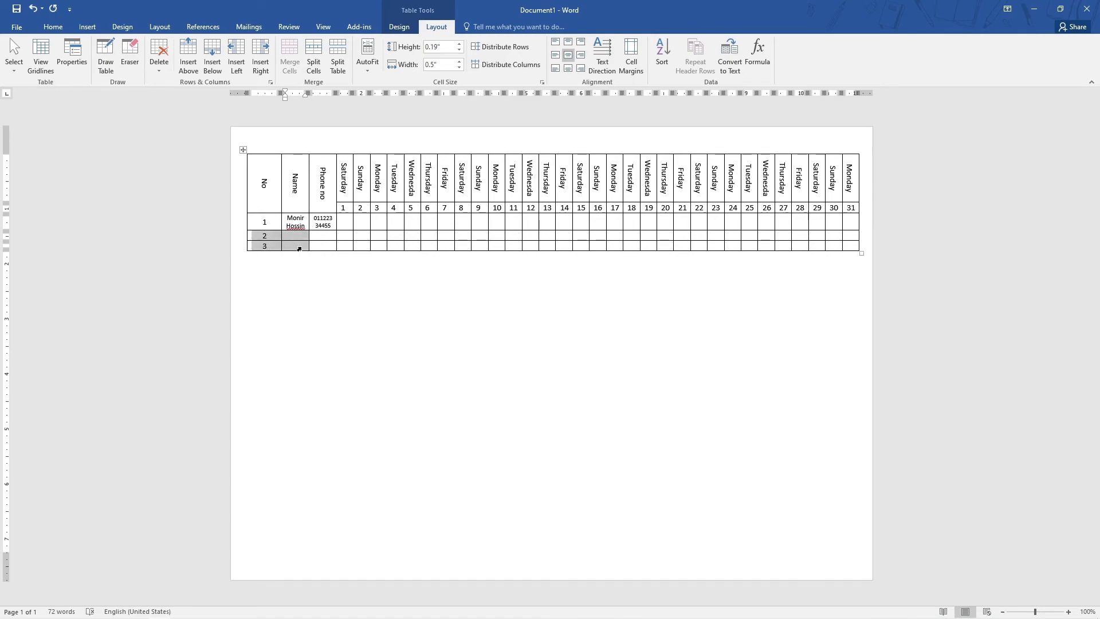
pyautogui.moveTo(230, 236); pyautogui.dragTo(229, 246)
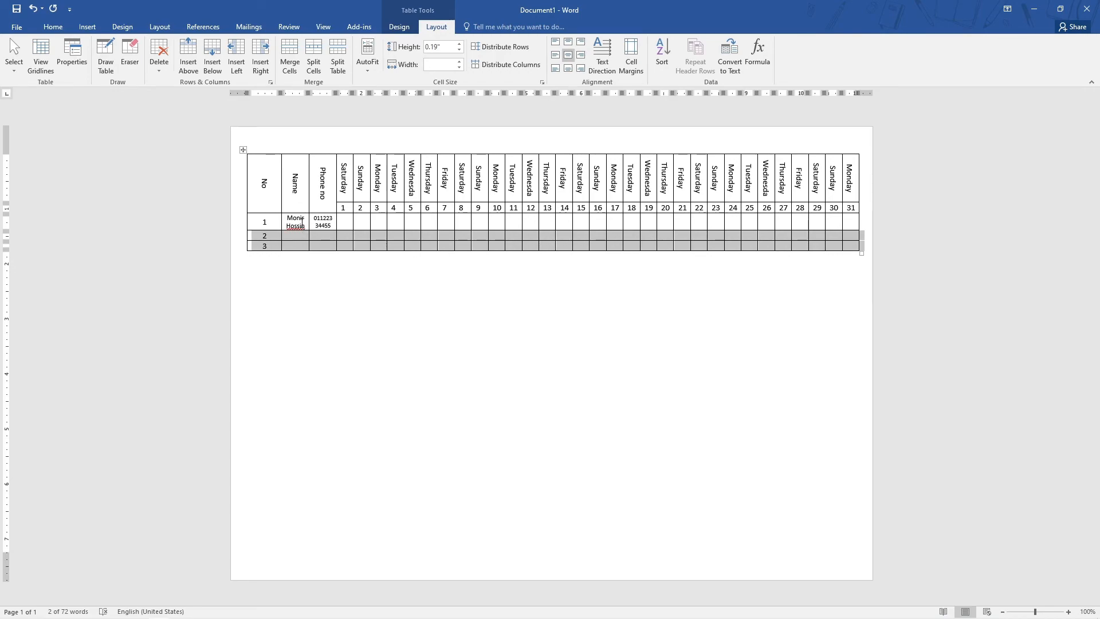
pyautogui.click(159, 63)
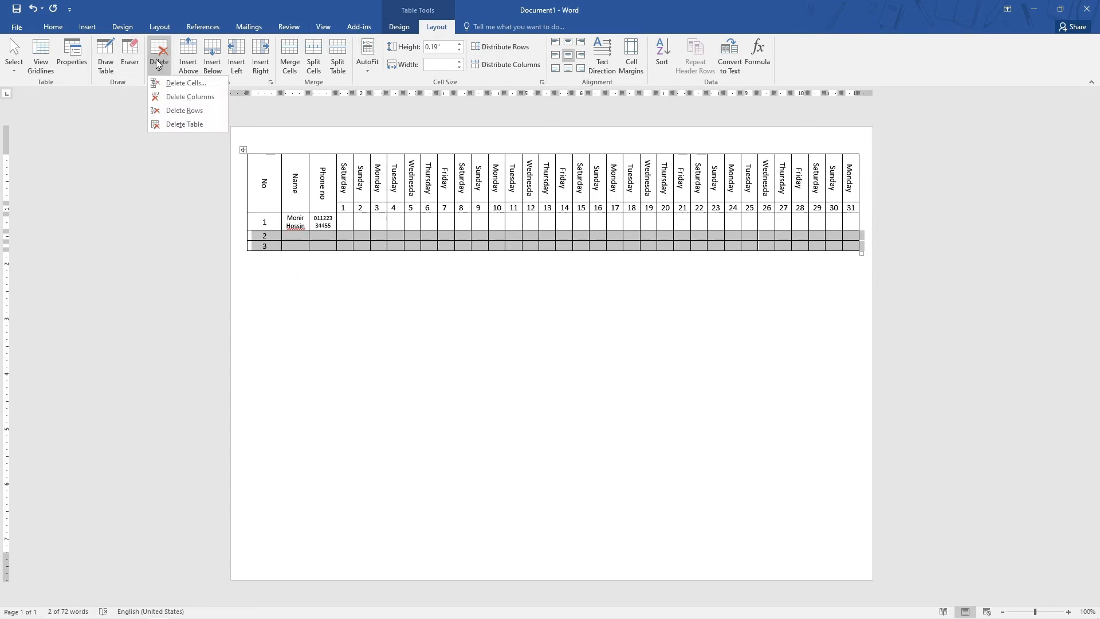
pyautogui.click(186, 83)
pyautogui.click(520, 330)
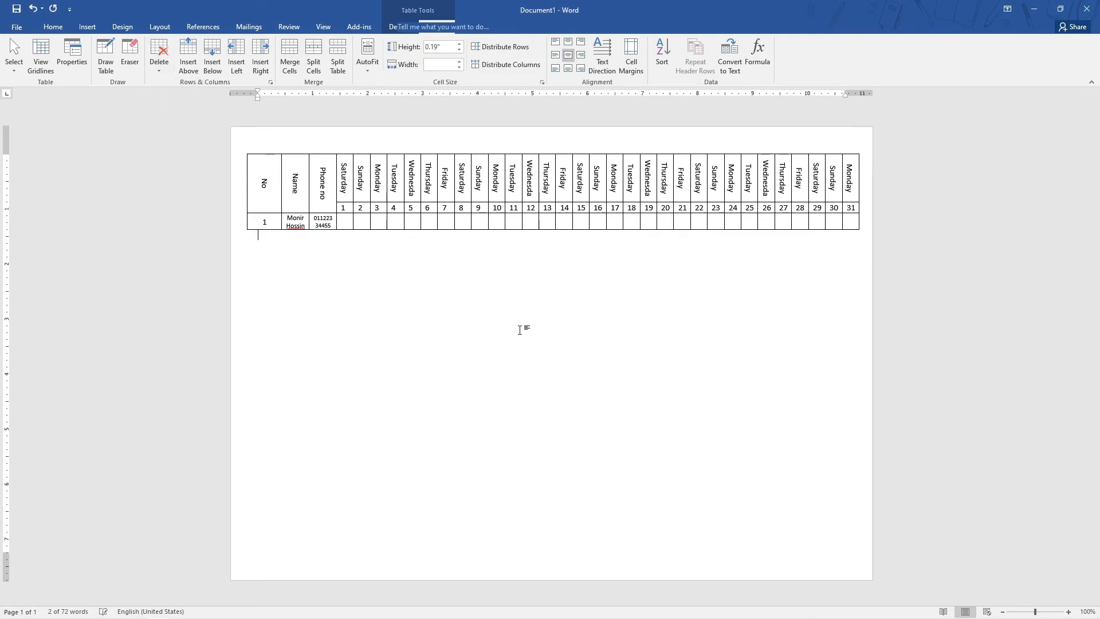
# Add a new row below entry row 1, number it 2 and enter the second person's full name
pyautogui.click(853, 221)
pyautogui.press('Tab')
pyautogui.write('2')
pyautogui.press('Tab')
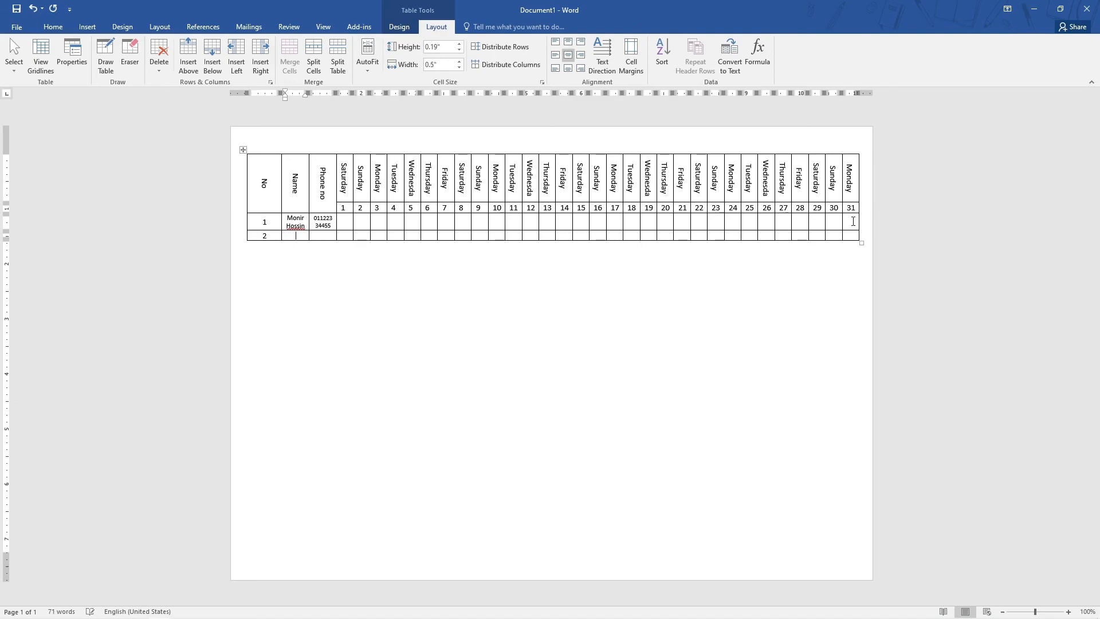
pyautogui.write('Kibria Hossain')
pyautogui.press('Tab')
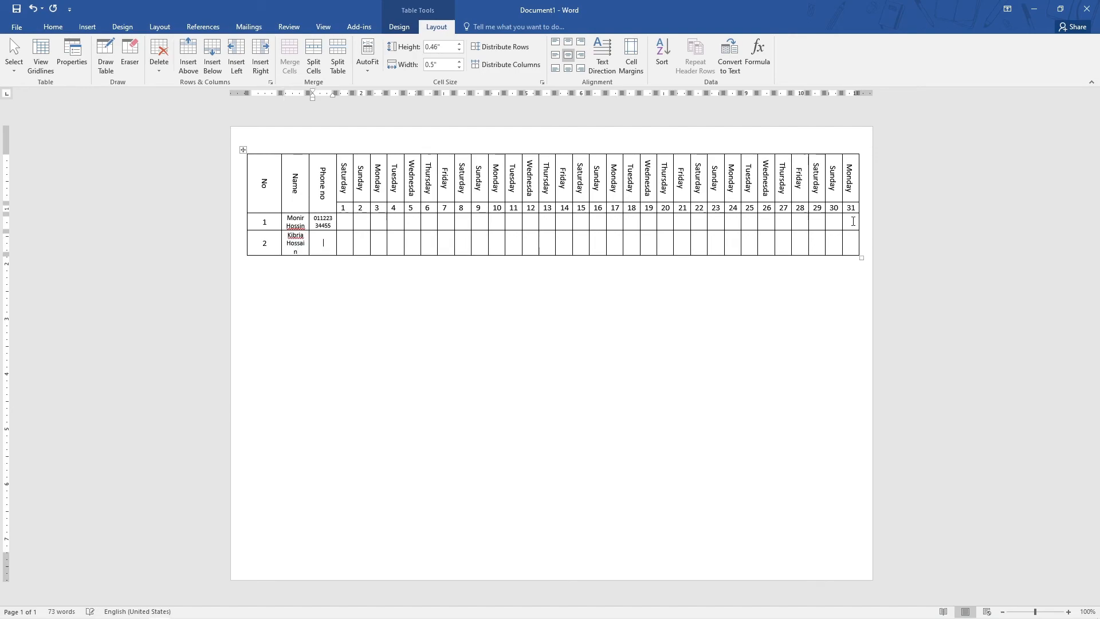
# Shorten the surname in entry row 2 so the name fits on two lines, and enter the person's phone number
pyautogui.press('Left')
pyautogui.press('Left')
pyautogui.press('BackSpace')
pyautogui.press('BackSpace')
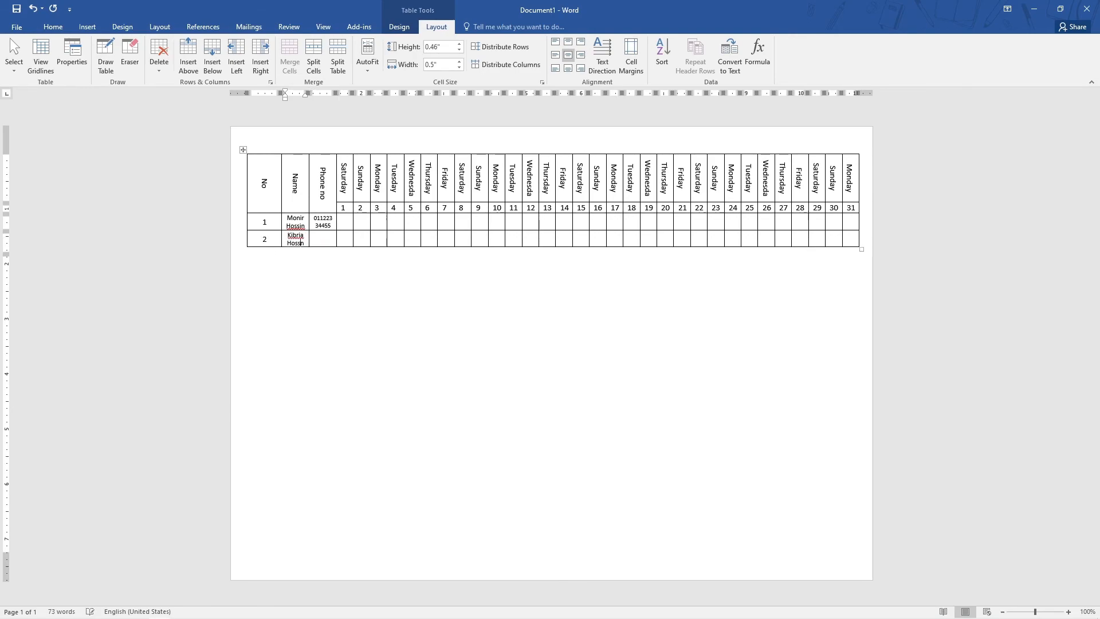
pyautogui.write('a')
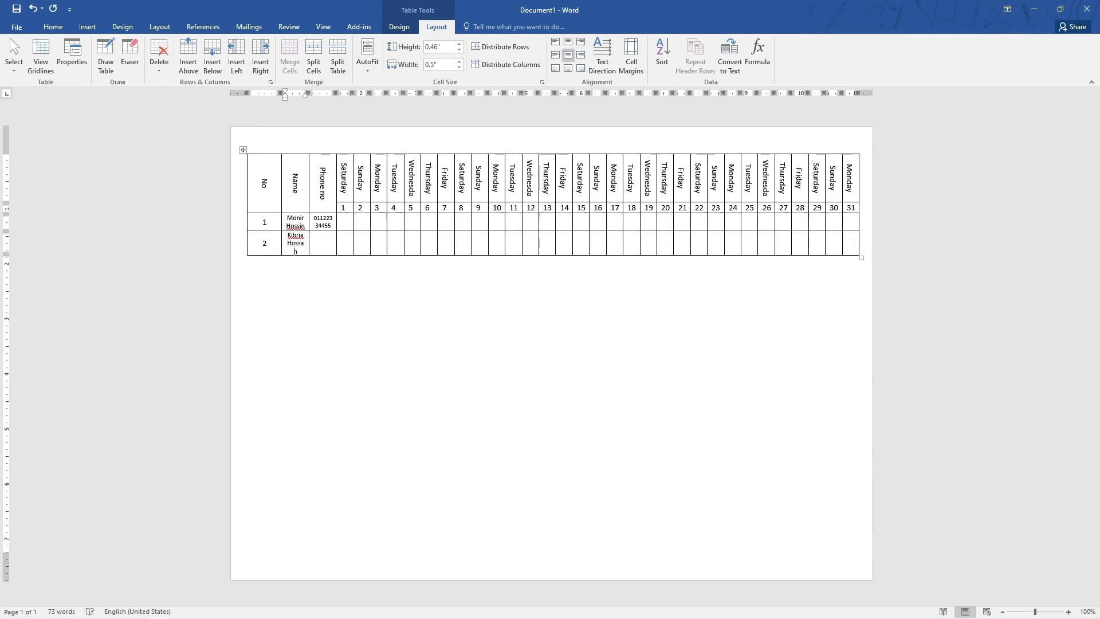
pyautogui.press('BackSpace')
pyautogui.press('Tab')
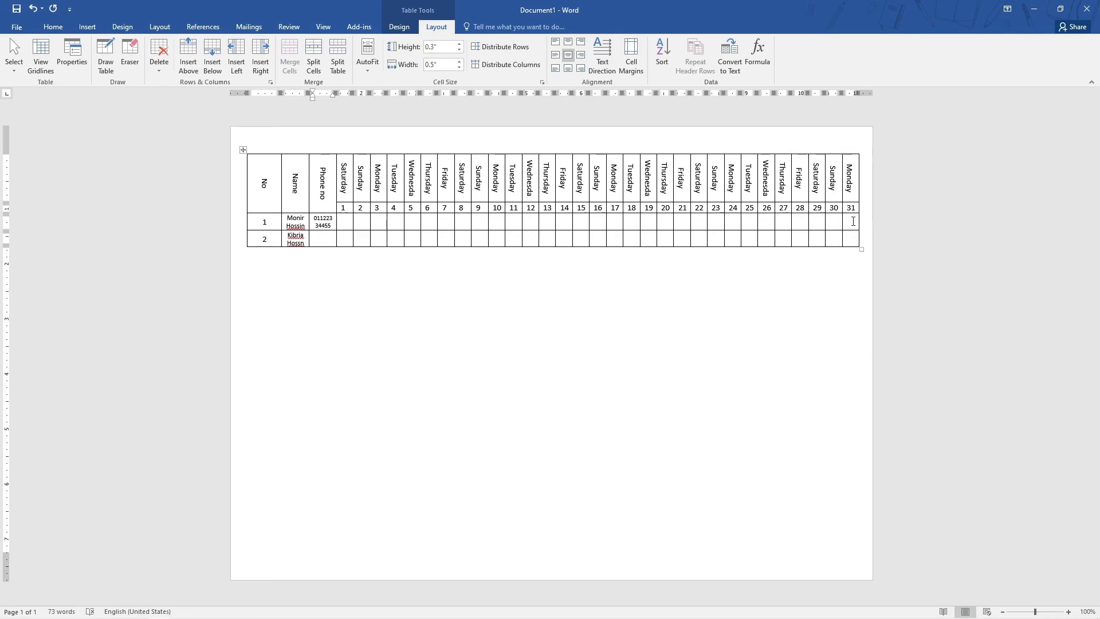
pyautogui.write('2216556')
# Add nine empty rows below entry row 2 at the end of the attendance table, and minimize the document window
pyautogui.press('Tab')
pyautogui.press('Tab')
pyautogui.press('Tab')
pyautogui.press('Tab')
pyautogui.press('Tab')
pyautogui.press('Tab')
pyautogui.press('Tab')
pyautogui.press('Tab')
pyautogui.press('Tab')
pyautogui.press('Tab')
pyautogui.press('Tab')
pyautogui.press('Tab')
pyautogui.press('Tab')
pyautogui.press('Tab')
pyautogui.press('Tab')
pyautogui.press('Tab')
pyautogui.press('Tab')
pyautogui.press('Tab')
pyautogui.press('Tab')
pyautogui.press('Tab')
pyautogui.press('Tab')
pyautogui.press('Tab')
pyautogui.press('Tab')
pyautogui.press('Tab')
pyautogui.press('Tab')
pyautogui.press('Tab')
pyautogui.press('Tab')
pyautogui.press('Tab')
pyautogui.press('Tab')
pyautogui.press('Tab')
pyautogui.press('Tab')
pyautogui.press('Tab')
pyautogui.press('Tab')
pyautogui.press('Tab')
pyautogui.press('Tab')
pyautogui.press('Tab')
pyautogui.press('Tab')
pyautogui.press('Tab')
pyautogui.press('Tab')
pyautogui.press('Tab')
pyautogui.press('Tab')
pyautogui.press('Tab')
pyautogui.press('Tab')
pyautogui.press('Tab')
pyautogui.press('Tab')
pyautogui.press('Tab')
pyautogui.press('Tab')
pyautogui.press('Tab')
pyautogui.press('Tab')
pyautogui.press('Tab')
pyautogui.press('Tab')
pyautogui.press('Tab')
pyautogui.press('Tab')
pyautogui.press('Tab')
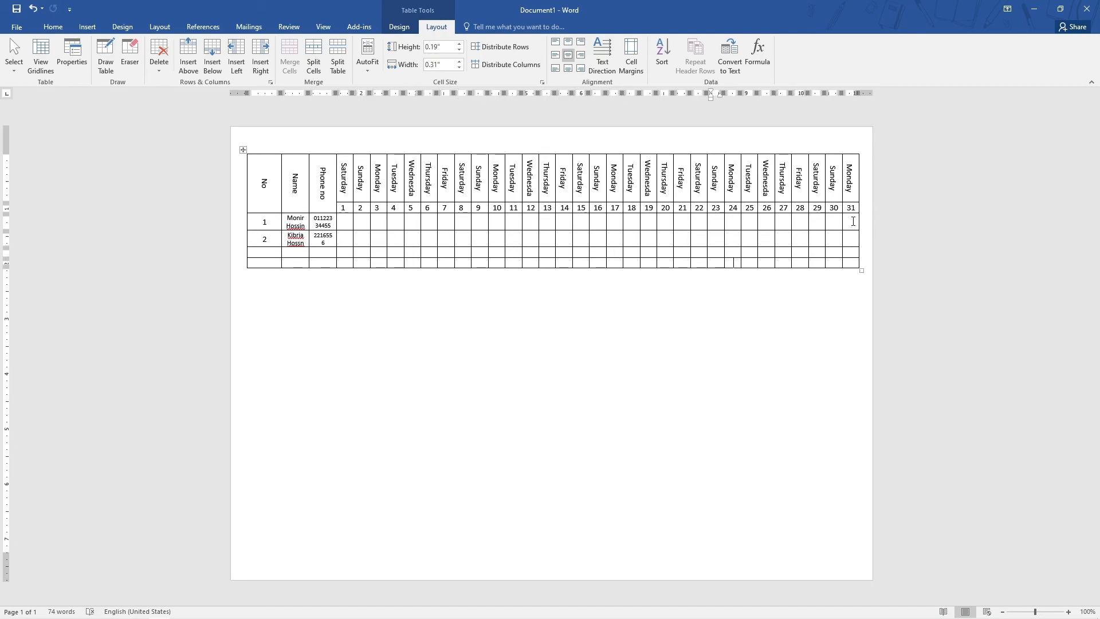
pyautogui.press('Tab')
pyautogui.press('Tab')
pyautogui.press('Tab')
pyautogui.press('Tab')
pyautogui.press('Tab')
pyautogui.press('Tab')
pyautogui.press('Tab')
pyautogui.press('Tab')
pyautogui.press('Tab')
pyautogui.press('Tab')
pyautogui.press('Tab')
pyautogui.press('Tab')
pyautogui.press('Tab')
pyautogui.press('Tab')
pyautogui.press('Tab')
pyautogui.press('Tab')
pyautogui.press('Tab')
pyautogui.press('Tab')
pyautogui.press('Tab')
pyautogui.press('Tab')
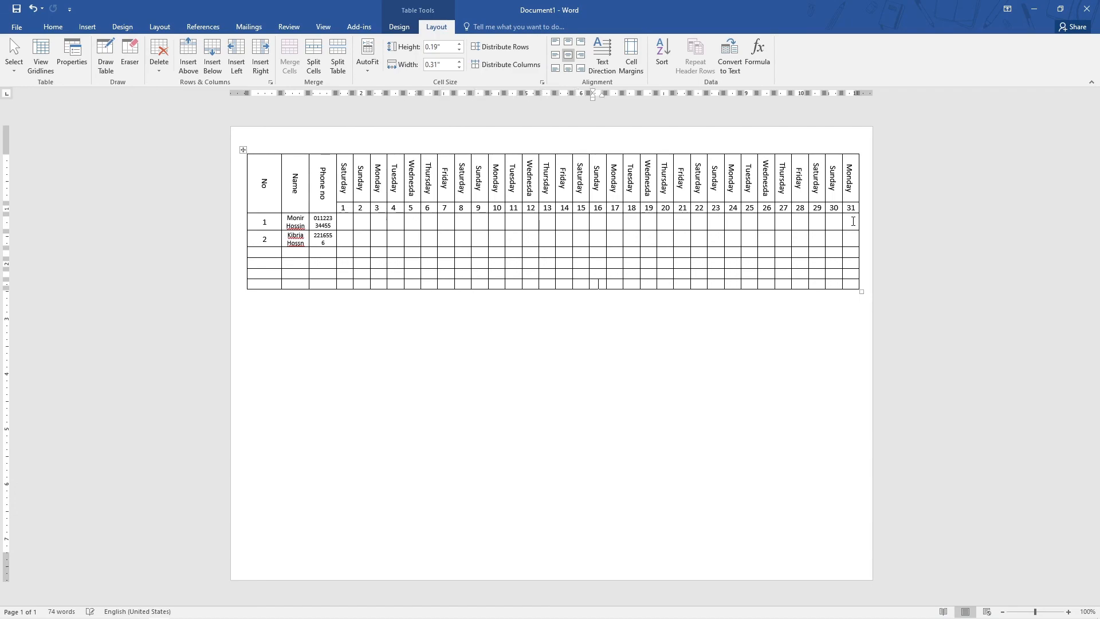
pyautogui.press('Tab')
pyautogui.press('Tab')
pyautogui.press('Tab')
pyautogui.press('Tab')
pyautogui.press('Tab')
pyautogui.press('Tab')
pyautogui.press('Tab')
pyautogui.press('Tab')
pyautogui.press('Tab')
pyautogui.press('Tab')
pyautogui.press('Tab')
pyautogui.press('Tab')
pyautogui.press('Tab')
pyautogui.press('Tab')
pyautogui.press('Tab')
pyautogui.press('Tab')
pyautogui.press('Tab')
pyautogui.press('Tab')
pyautogui.press('Tab')
pyautogui.press('Tab')
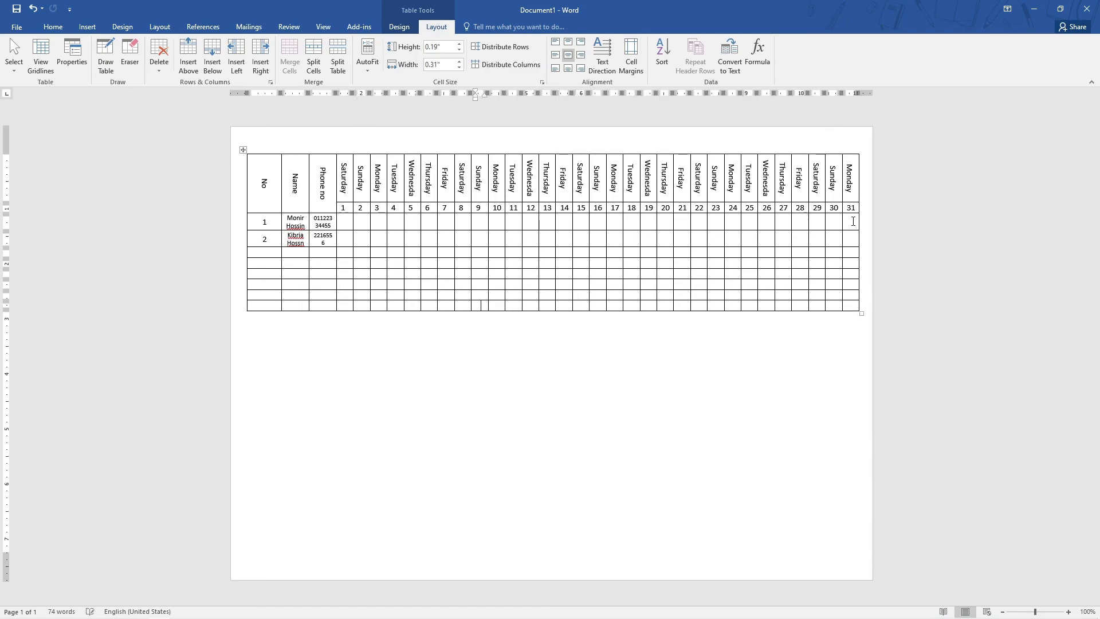
pyautogui.press('Tab')
pyautogui.press('Tab')
pyautogui.press('Tab')
pyautogui.press('Tab')
pyautogui.press('Tab')
pyautogui.press('Tab')
pyautogui.press('Tab')
pyautogui.press('Tab')
pyautogui.press('Tab')
pyautogui.press('Tab')
pyautogui.press('Tab')
pyautogui.press('Tab')
pyautogui.press('Tab')
pyautogui.press('Tab')
pyautogui.press('Tab')
pyautogui.press('Tab')
pyautogui.press('Tab')
pyautogui.press('Tab')
pyautogui.press('Tab')
pyautogui.press('Tab')
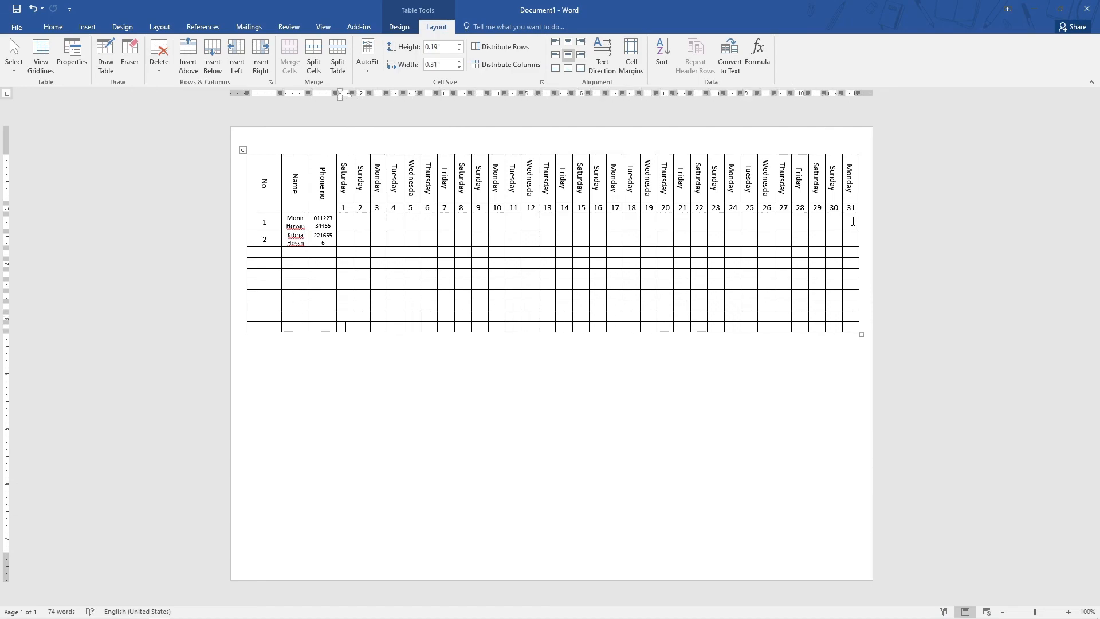
pyautogui.press('Tab')
pyautogui.press('Tab')
pyautogui.press('Tab')
pyautogui.press('Tab')
pyautogui.press('Tab')
pyautogui.press('Tab')
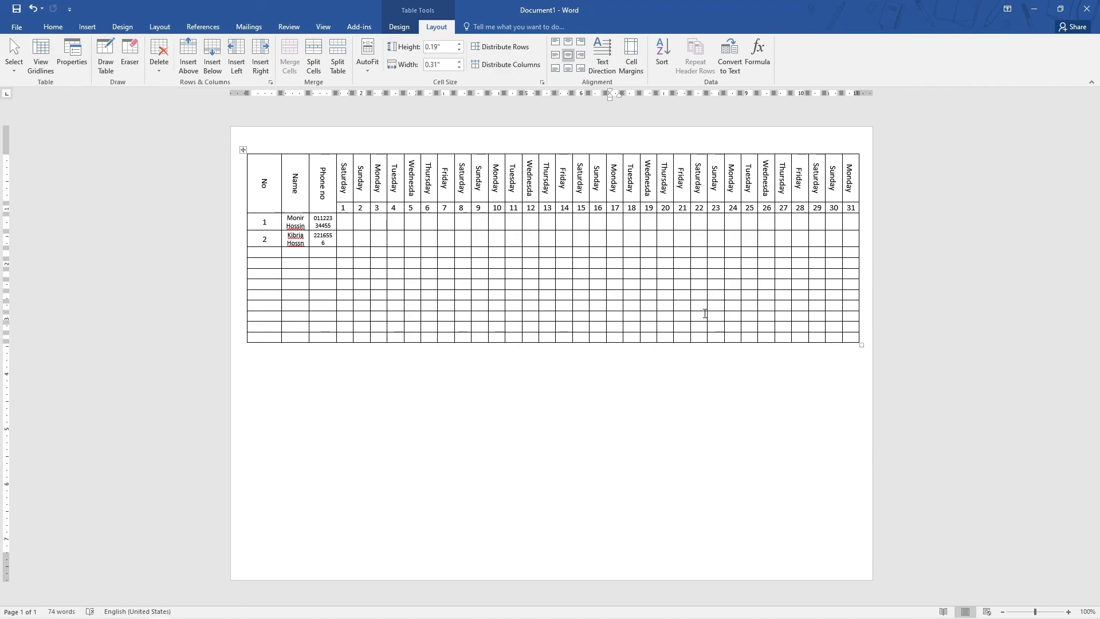
pyautogui.click(1035, 9)
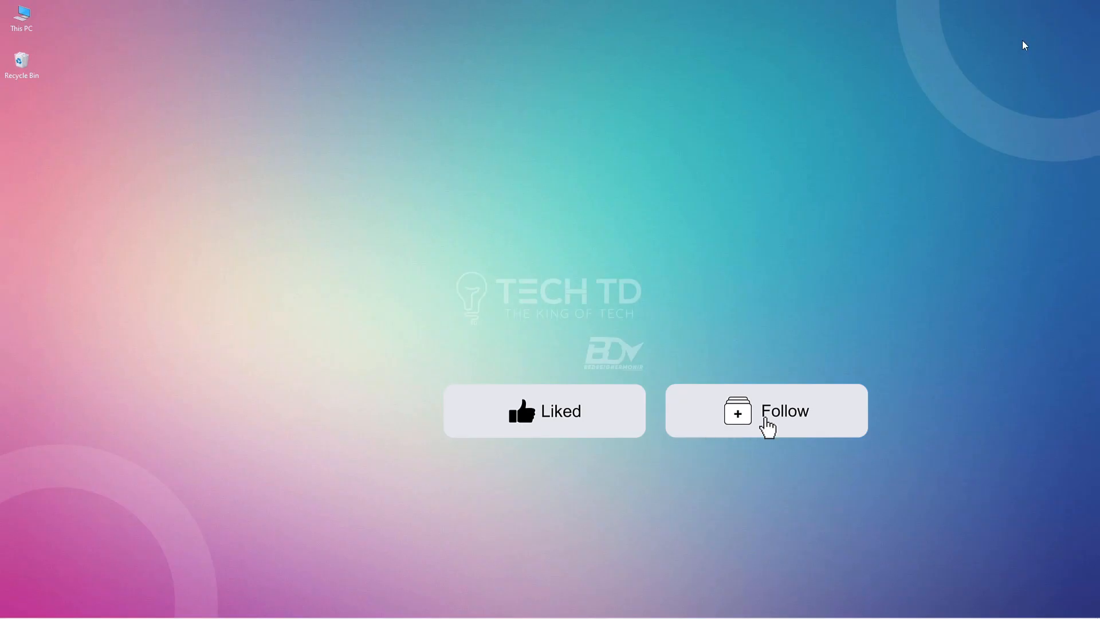